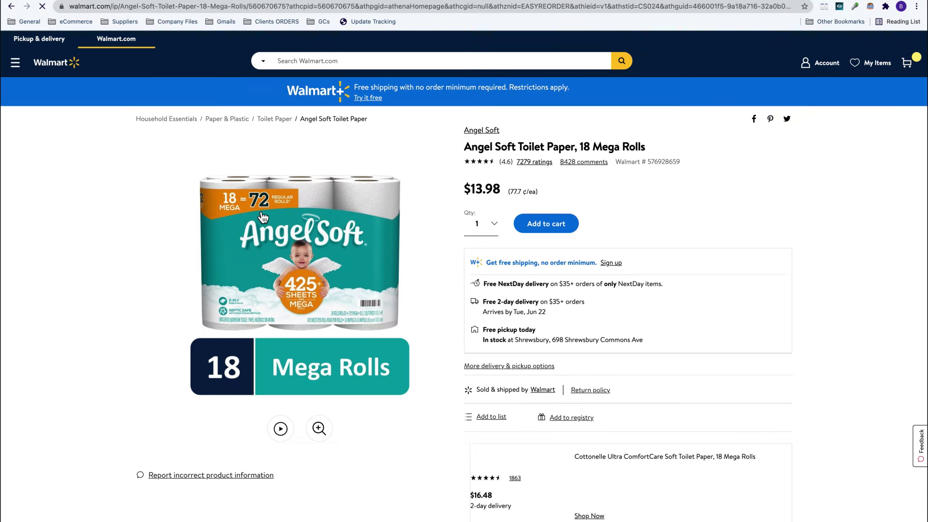
Copy the product title "Angel Soft Toilet Paper, 18 Mega Rolls" from the Walmart page
{"action": "triple_click", "coordinate": [546, 146]}
{"action": "right_click", "coordinate": [547, 146]}
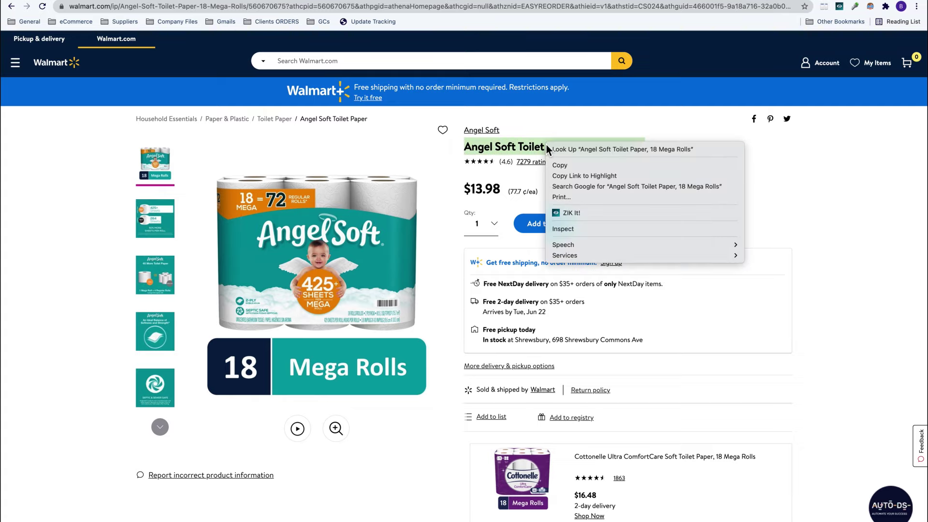
{"action": "left_click", "coordinate": [576, 164]}
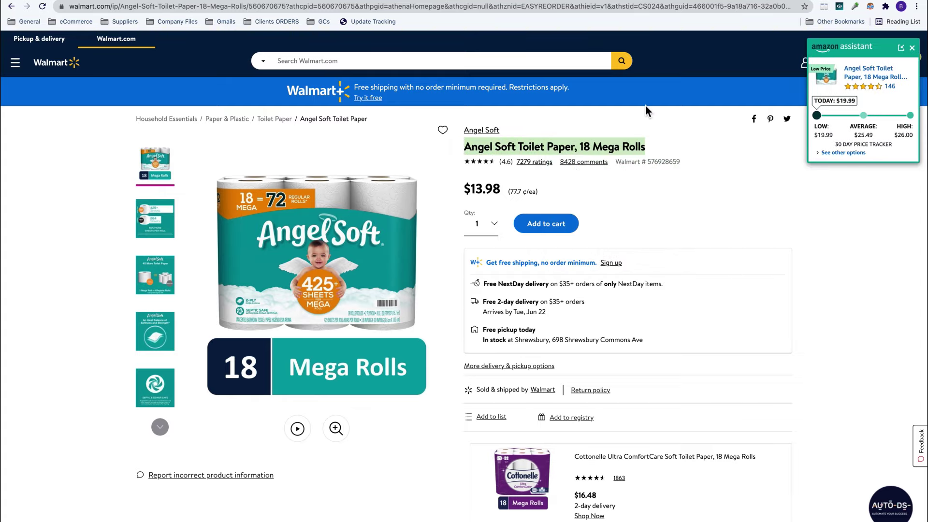
Switch to ZIK Analytics and run an eBay product research search for "Angel Soft Toilet Paper, 18 Mega Rolls"
{"action": "left_click", "coordinate": [726, 0]}
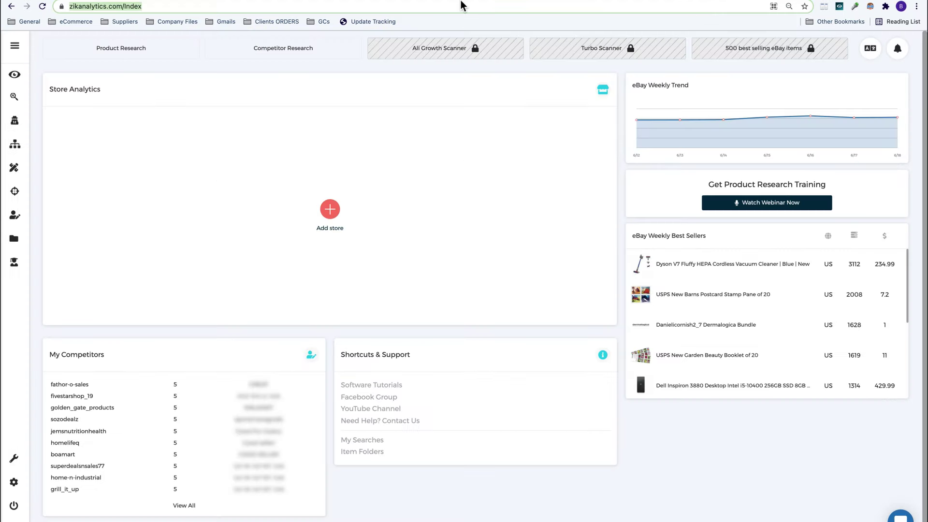
{"action": "left_click", "coordinate": [15, 107]}
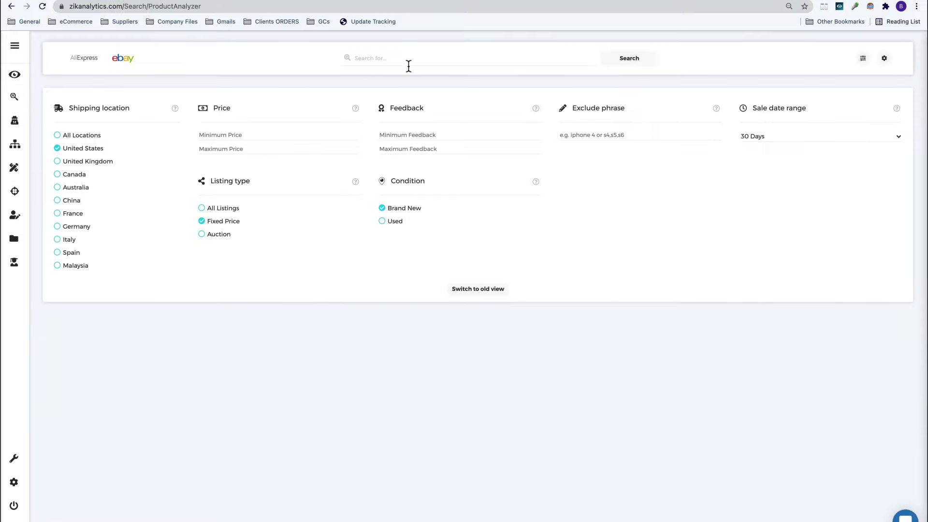
{"action": "left_click", "coordinate": [408, 66]}
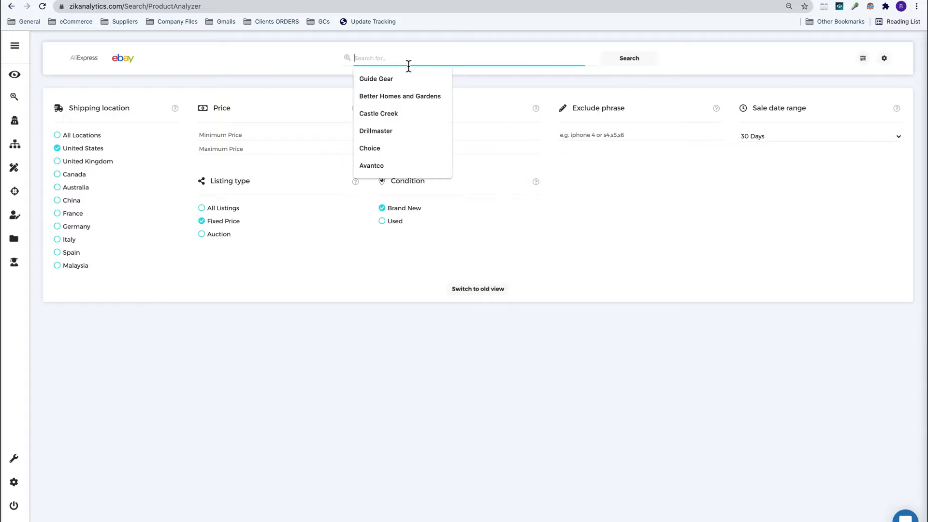
{"action": "key", "text": "super+v"}
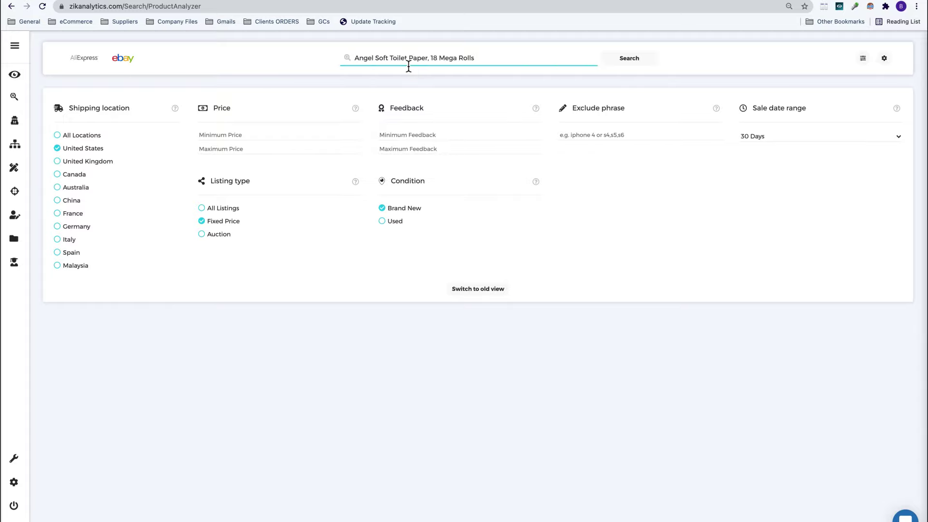
{"action": "left_click", "coordinate": [657, 68]}
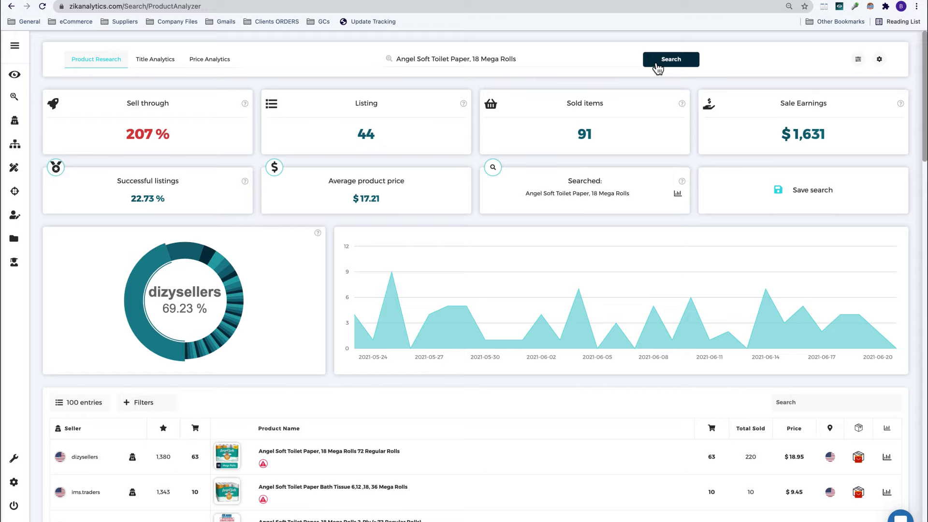
Sort the product research listings by amount of seller feedback, lowest first
{"action": "scroll", "coordinate": [518, 205], "scroll_direction": "down", "scroll_amount": 5}
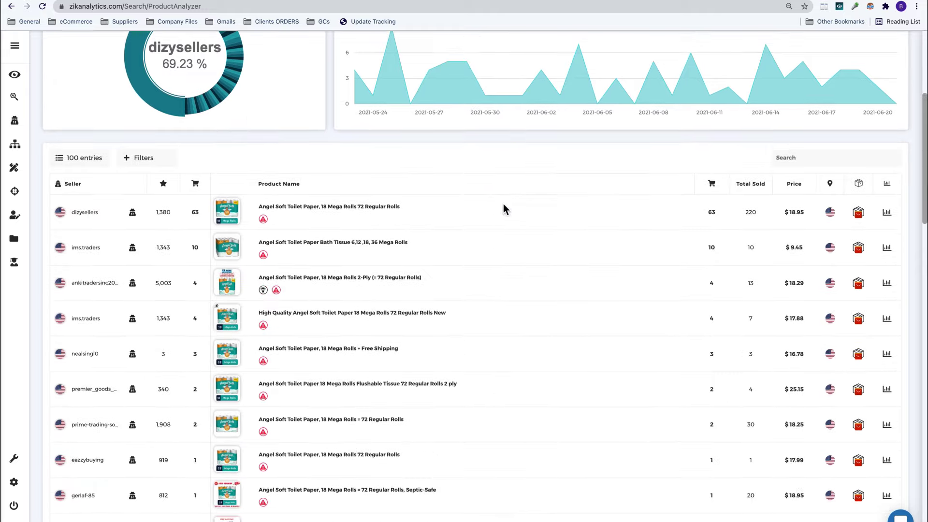
{"action": "left_click", "coordinate": [170, 189]}
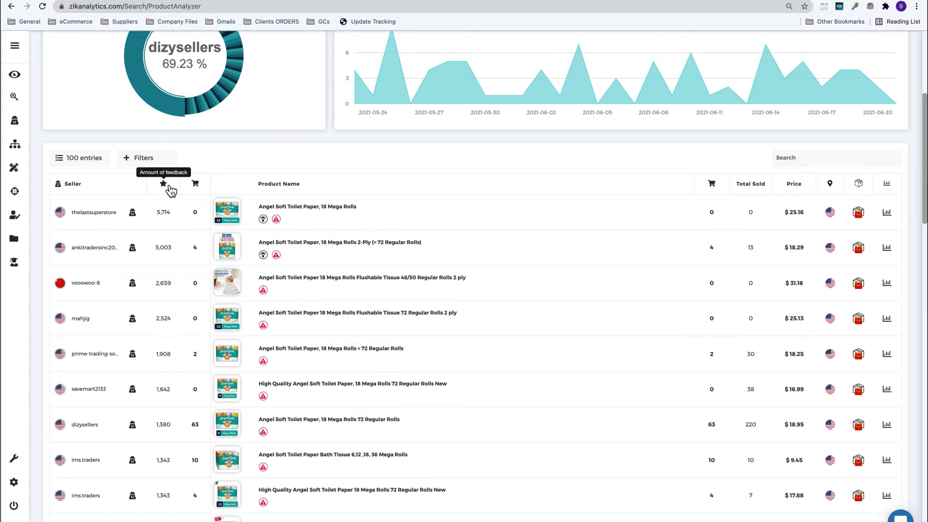
{"action": "left_click", "coordinate": [170, 188]}
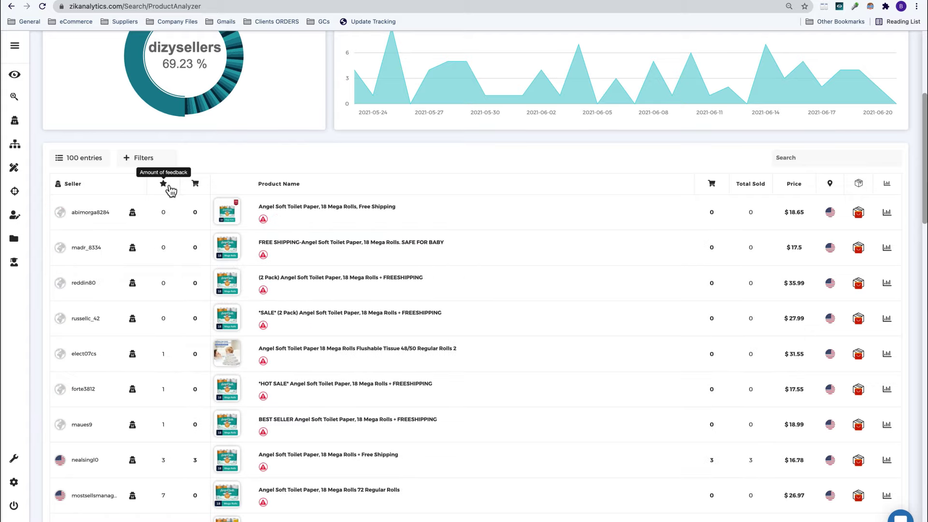
Go through the sorted listings and scan several sellers in separate tabs, including annoor_llc, superstorejuju, ims.traders and eazzybuying
{"action": "scroll", "coordinate": [304, 490], "scroll_direction": "down", "scroll_amount": 7}
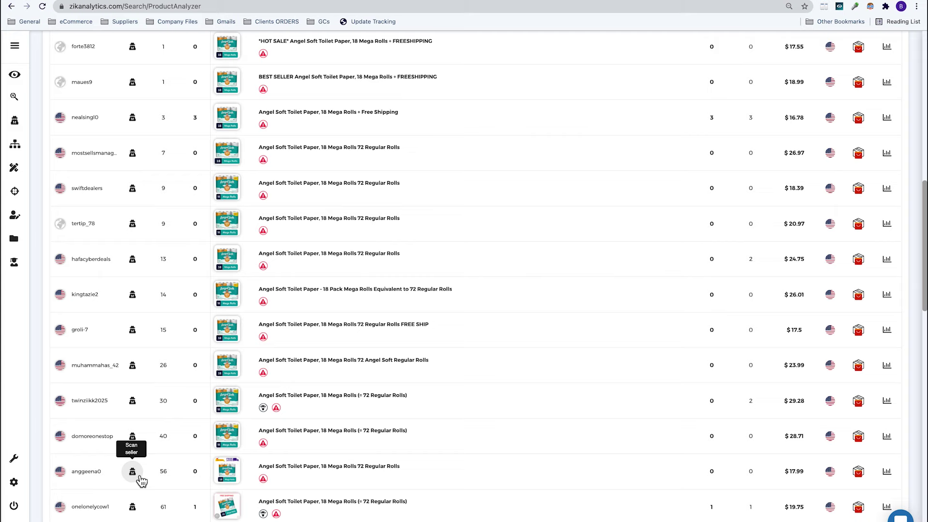
{"action": "scroll", "coordinate": [142, 481], "scroll_direction": "down", "scroll_amount": 3}
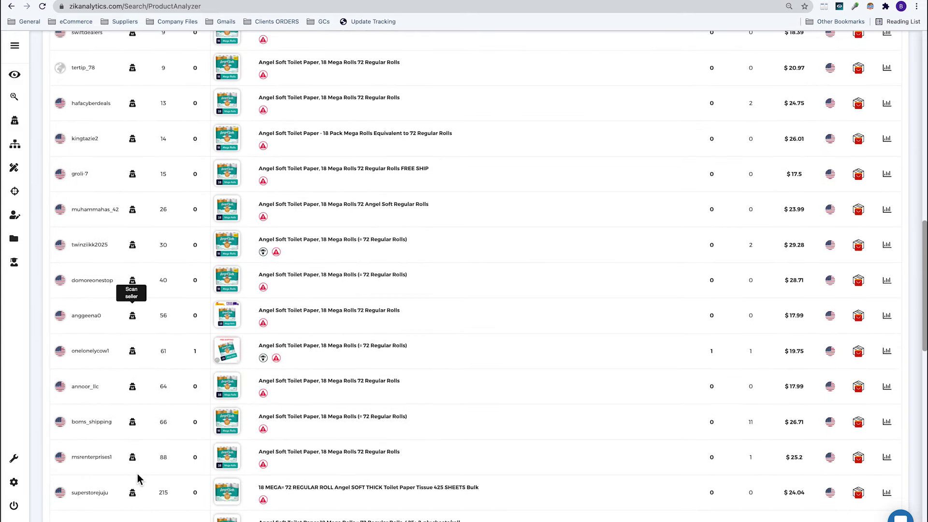
{"action": "scroll", "coordinate": [144, 201], "scroll_direction": "up", "scroll_amount": 1}
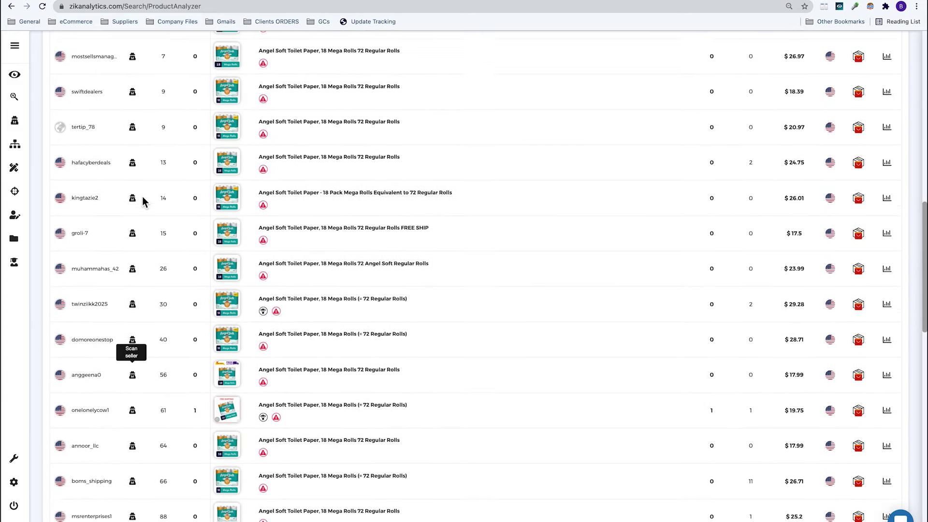
{"action": "scroll", "coordinate": [145, 200], "scroll_direction": "down", "scroll_amount": 1}
{"action": "scroll", "coordinate": [149, 395], "scroll_direction": "down", "scroll_amount": 1}
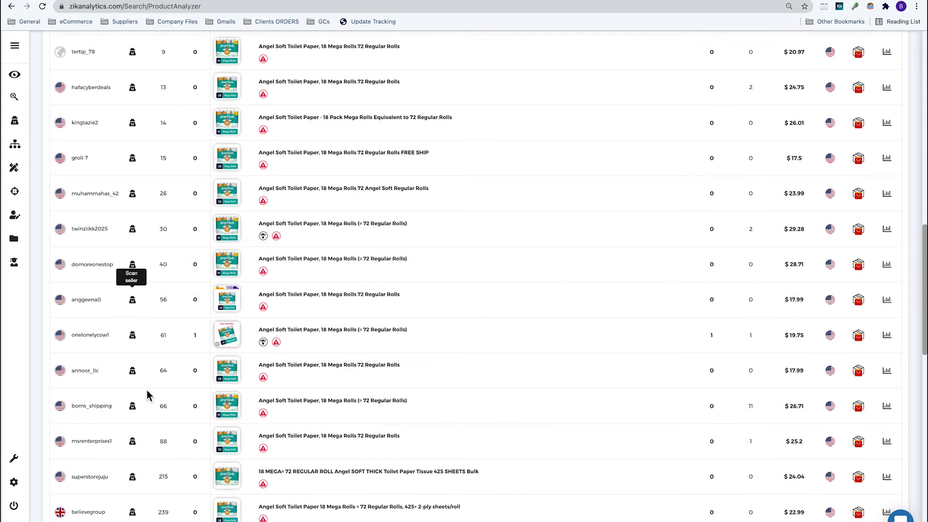
{"action": "scroll", "coordinate": [149, 395], "scroll_direction": "down", "scroll_amount": 2}
{"action": "scroll", "coordinate": [149, 395], "scroll_direction": "down", "scroll_amount": 2}
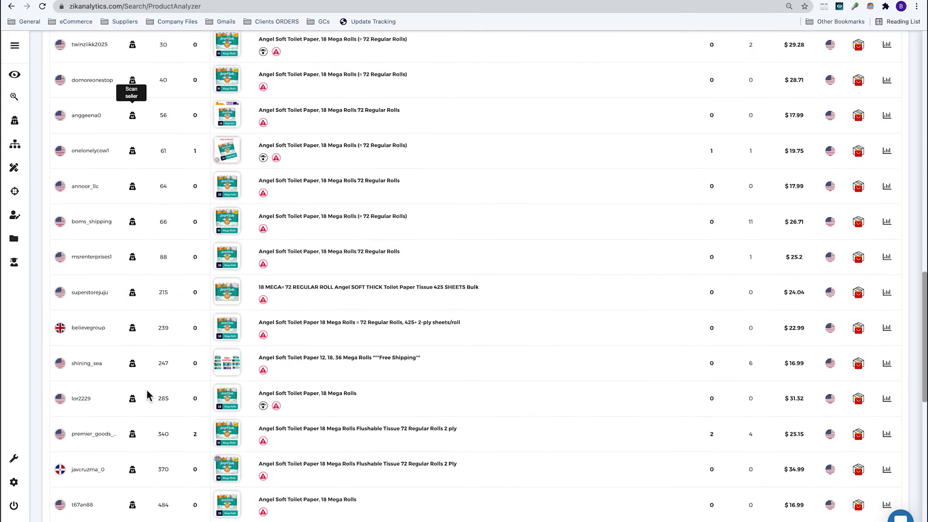
{"action": "scroll", "coordinate": [148, 395], "scroll_direction": "up", "scroll_amount": 15}
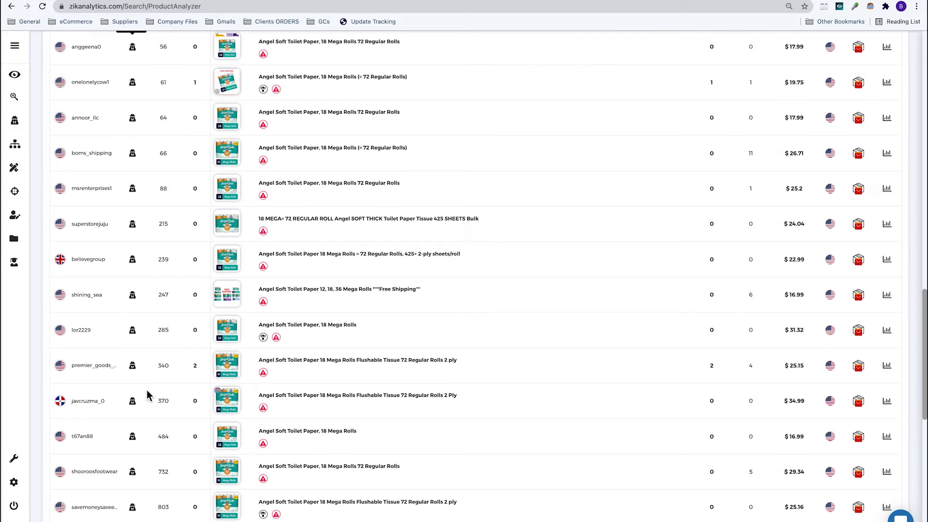
{"action": "scroll", "coordinate": [147, 391], "scroll_direction": "down", "scroll_amount": 18}
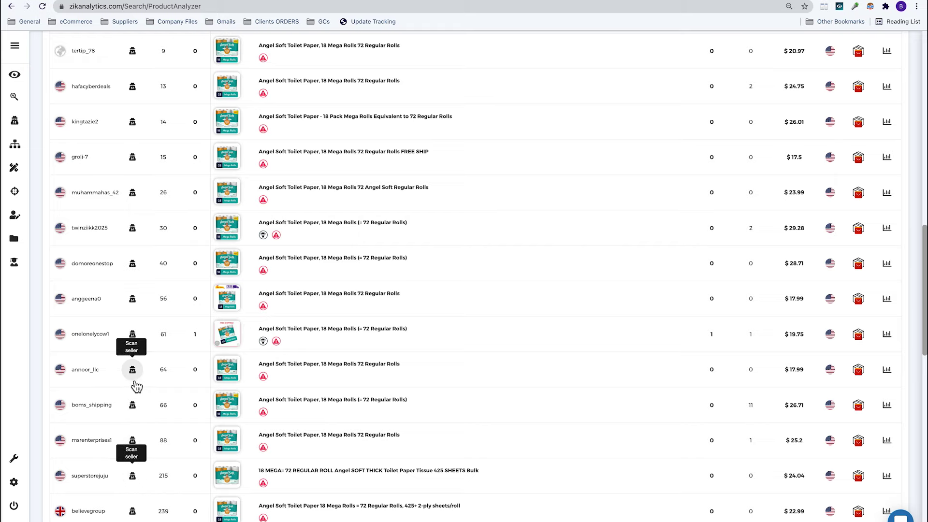
{"action": "scroll", "coordinate": [136, 386], "scroll_direction": "down", "scroll_amount": 15}
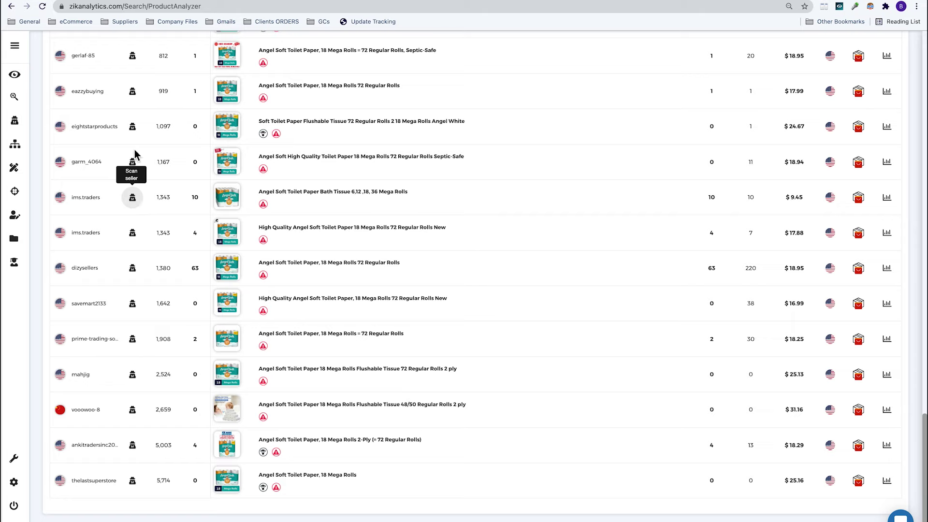
{"action": "left_click", "coordinate": [133, 91]}
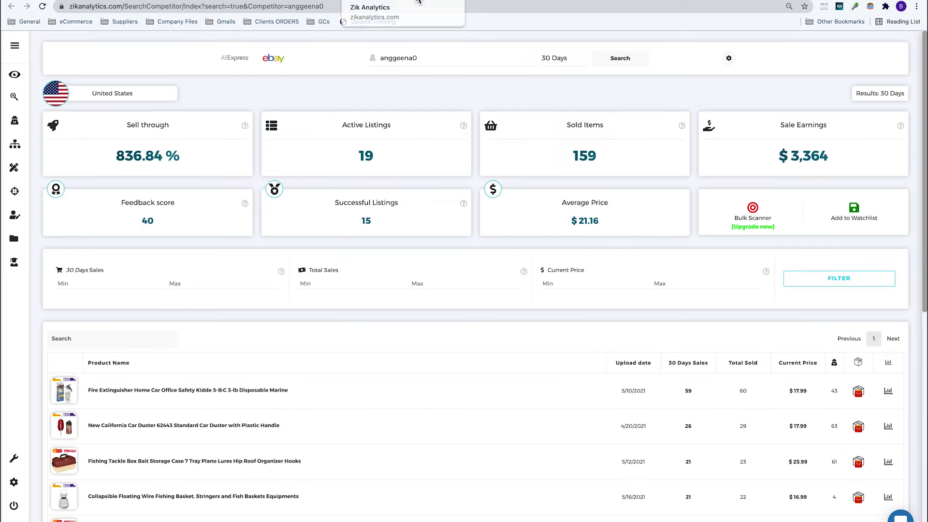
Review the sales statistics and product lists of the first scanned sellers, through ims.traders
{"action": "scroll", "coordinate": [419, 330], "scroll_direction": "down", "scroll_amount": 2}
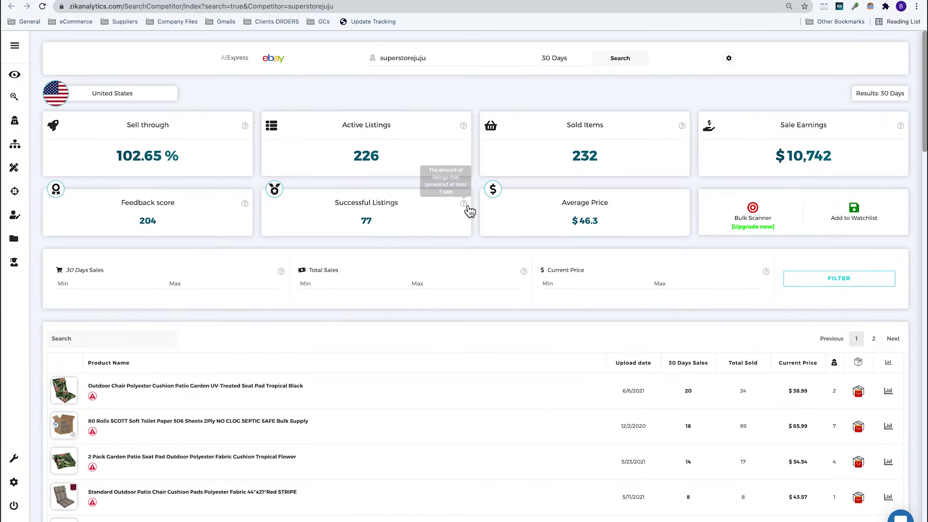
{"action": "scroll", "coordinate": [468, 208], "scroll_direction": "down", "scroll_amount": 2}
{"action": "scroll", "coordinate": [469, 211], "scroll_direction": "up", "scroll_amount": 1}
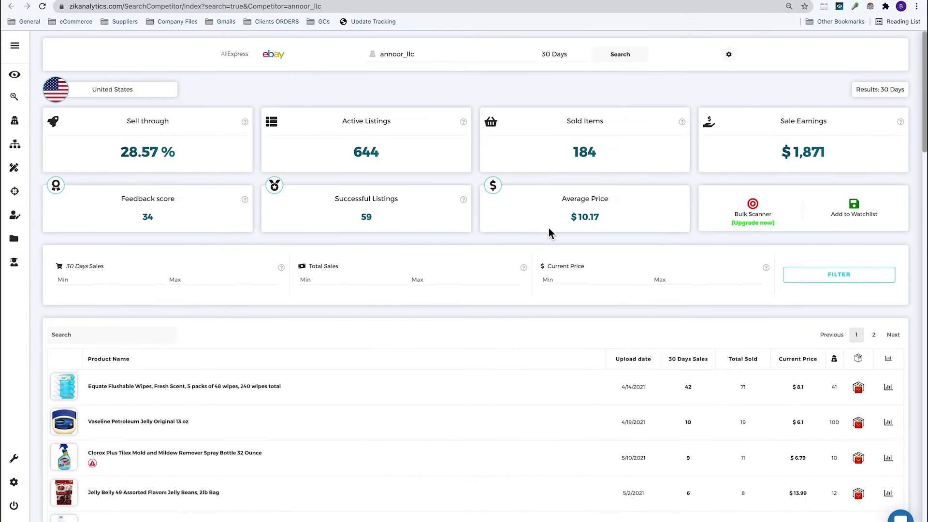
{"action": "scroll", "coordinate": [549, 228], "scroll_direction": "down", "scroll_amount": 3}
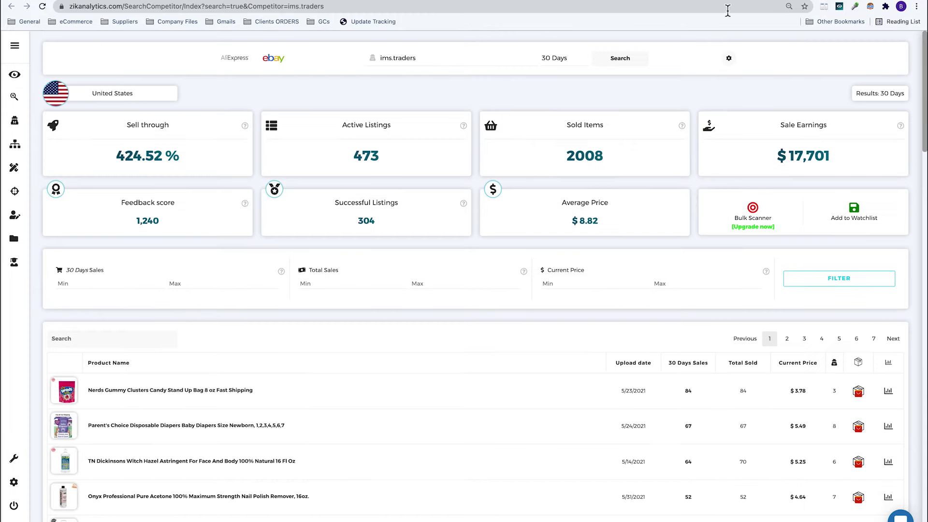
{"action": "scroll", "coordinate": [631, 276], "scroll_direction": "down", "scroll_amount": 3}
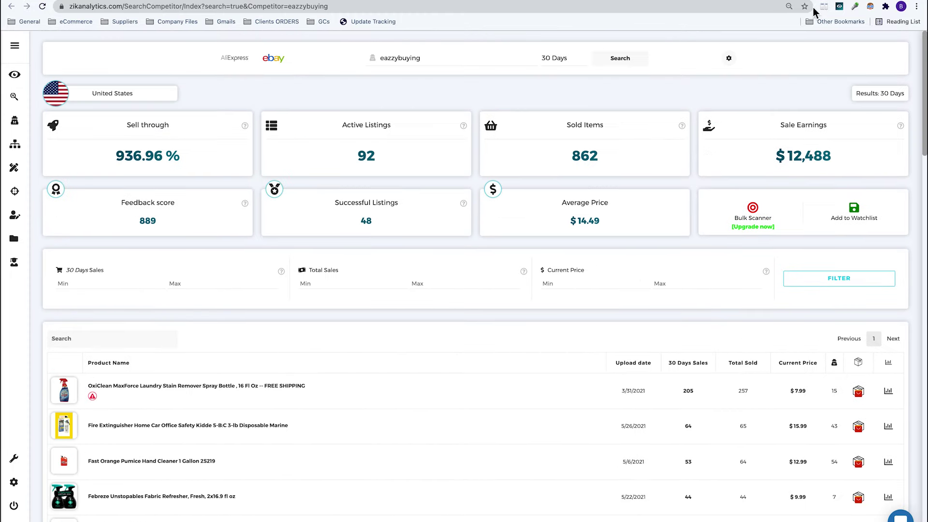
Examine the sell-through rate, sales figures and best-selling products of the seller eazzybuying
{"action": "scroll", "coordinate": [644, 253], "scroll_direction": "down", "scroll_amount": 3}
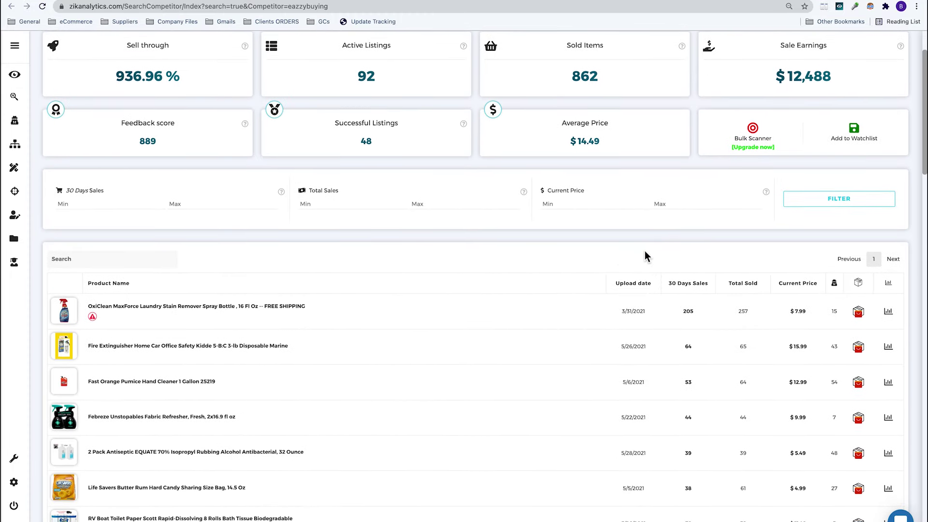
{"action": "scroll", "coordinate": [644, 250], "scroll_direction": "down", "scroll_amount": 2}
{"action": "scroll", "coordinate": [645, 250], "scroll_direction": "up", "scroll_amount": 3}
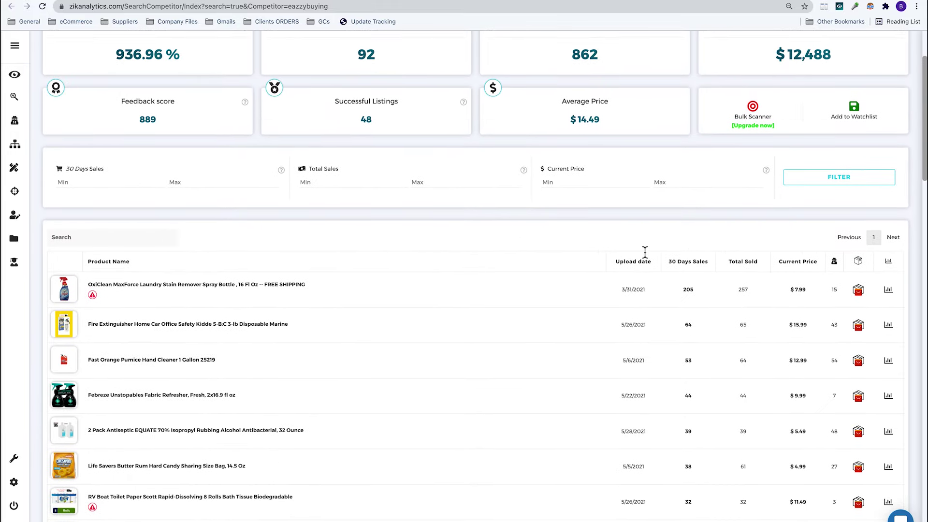
{"action": "scroll", "coordinate": [651, 275], "scroll_direction": "up", "scroll_amount": 2}
{"action": "scroll", "coordinate": [651, 275], "scroll_direction": "down", "scroll_amount": 2}
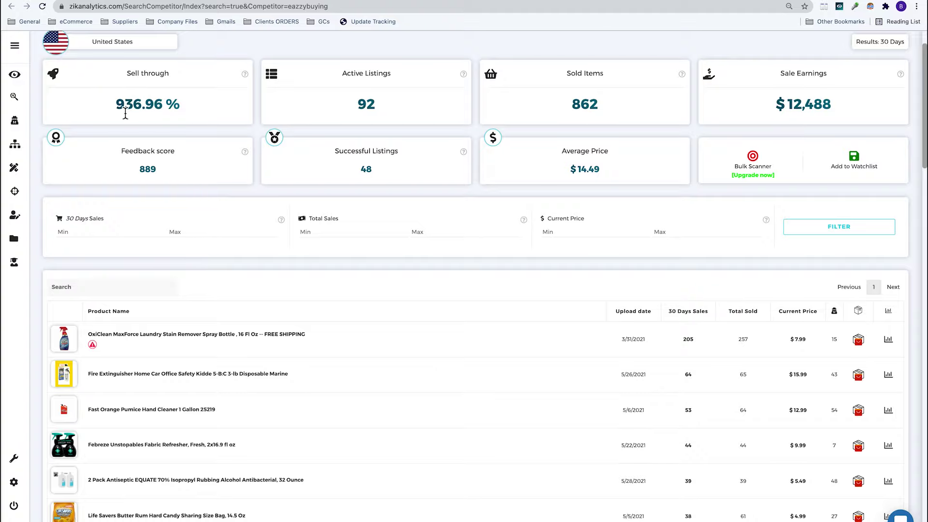
{"action": "left_click_drag", "start_coordinate": [116, 105], "coordinate": [152, 103]}
{"action": "left_click", "coordinate": [211, 103]}
Open eazzybuying's eBay listing for the Easy-Off BBQ Grill Cleaner, 14.5oz, from the seller's product list
{"action": "scroll", "coordinate": [539, 443], "scroll_direction": "down", "scroll_amount": 15}
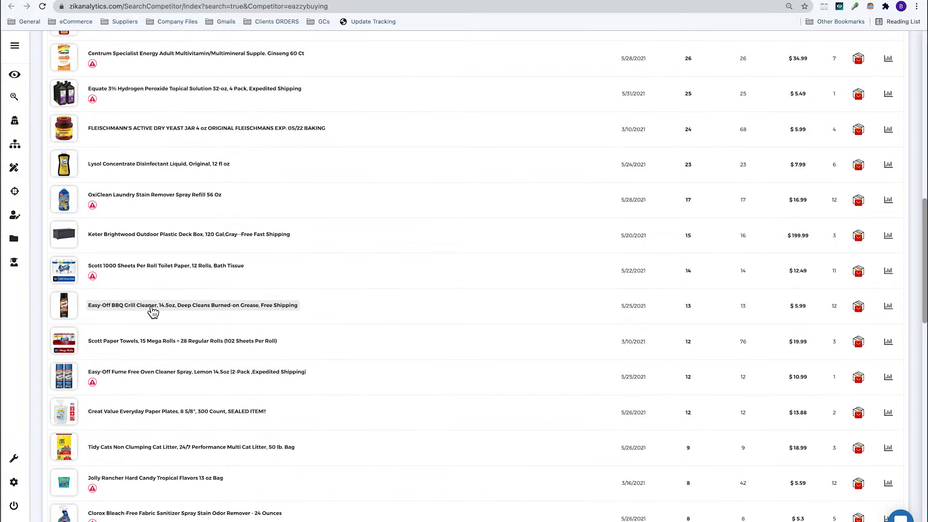
{"action": "left_click", "coordinate": [149, 305]}
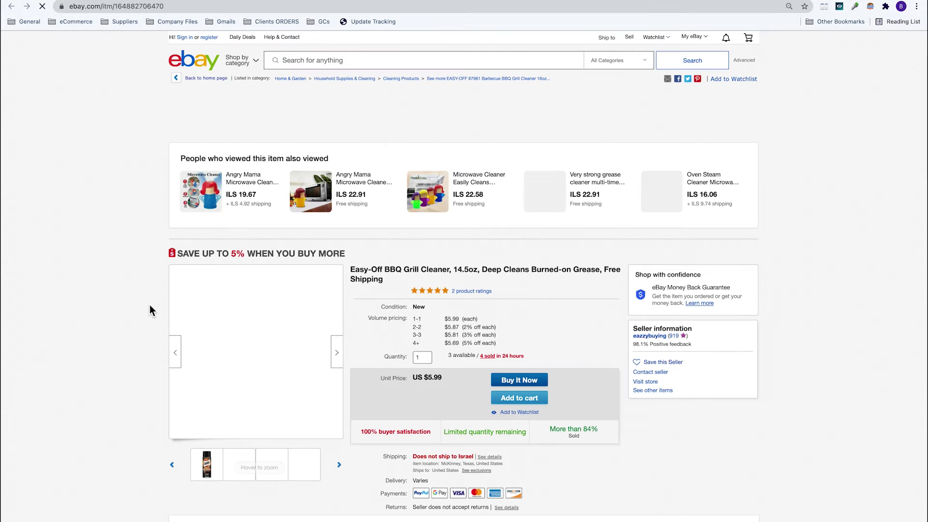
{"action": "scroll", "coordinate": [527, 287], "scroll_direction": "down", "scroll_amount": 2}
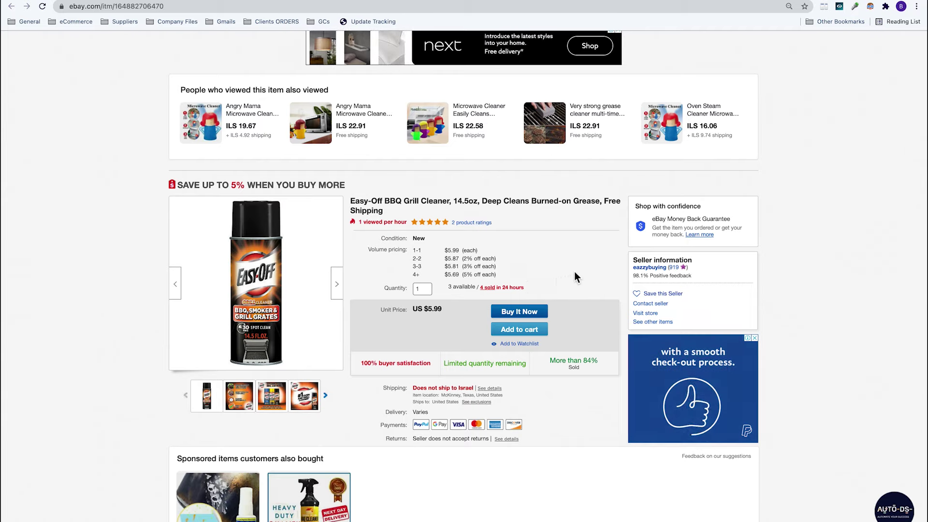
Search Google for the eBay listing's full title and open the matching EASY-OFF BBQ Grill Cleaner page on Walmart
{"action": "triple_click", "coordinate": [556, 204]}
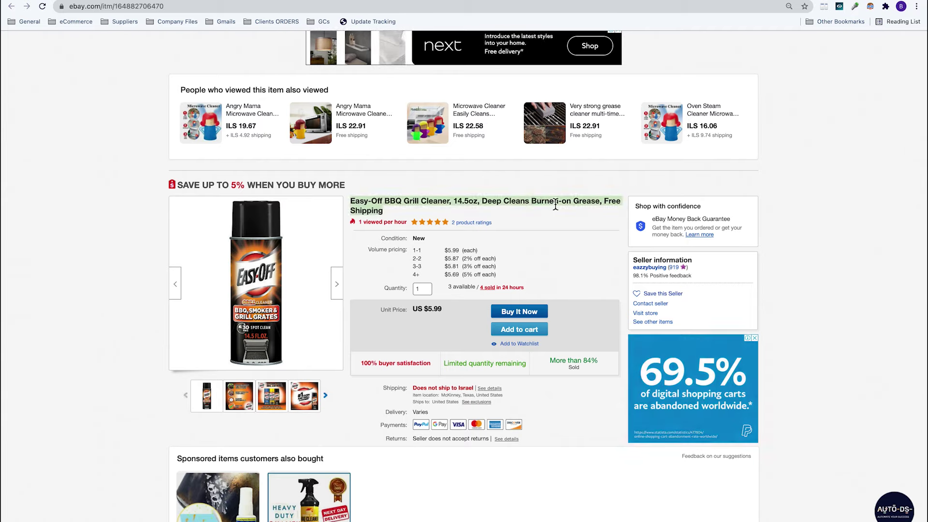
{"action": "right_click", "coordinate": [555, 203]}
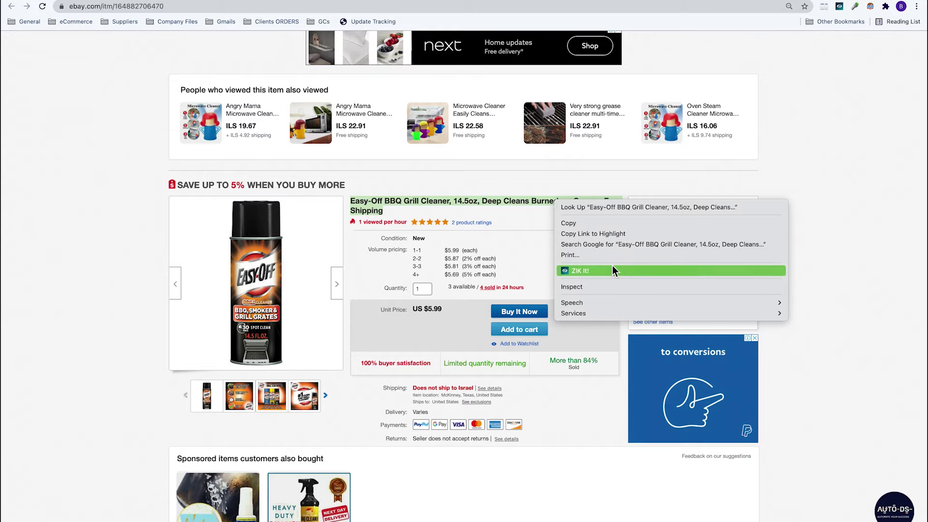
{"action": "left_click", "coordinate": [636, 242]}
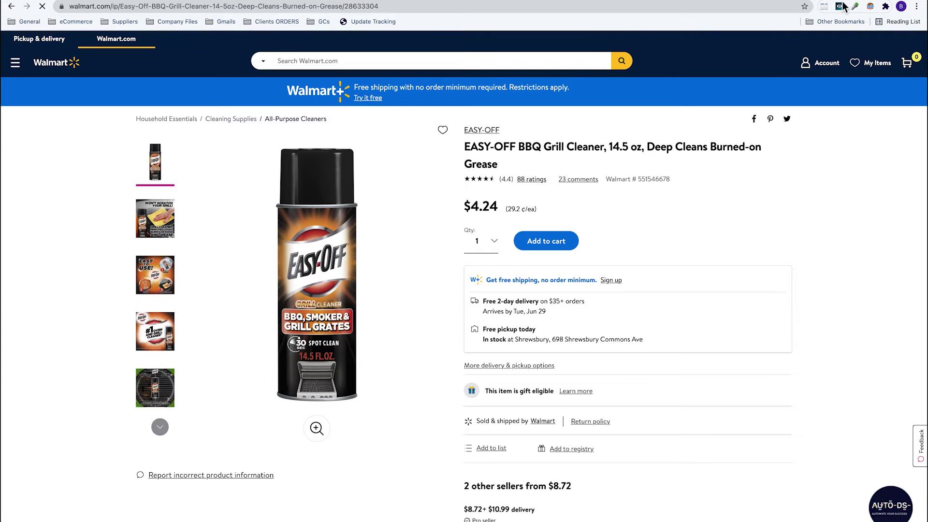
Move the Walmart page into its own window and tile it beside the eBay listing in a 5:5 split, showing the product details
{"action": "left_click", "coordinate": [811, 51]}
{"action": "left_click_drag", "start_coordinate": [812, 47], "coordinate": [801, 74]}
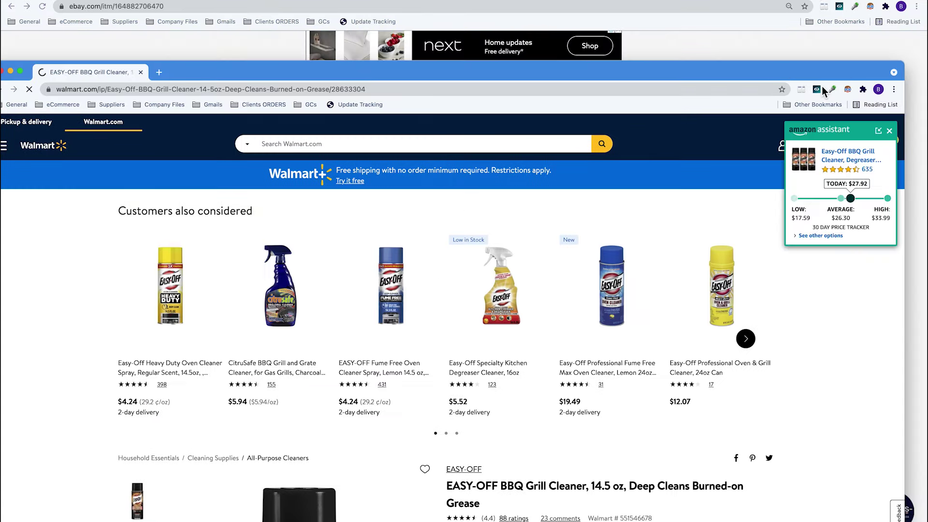
{"action": "left_click", "coordinate": [807, 90]}
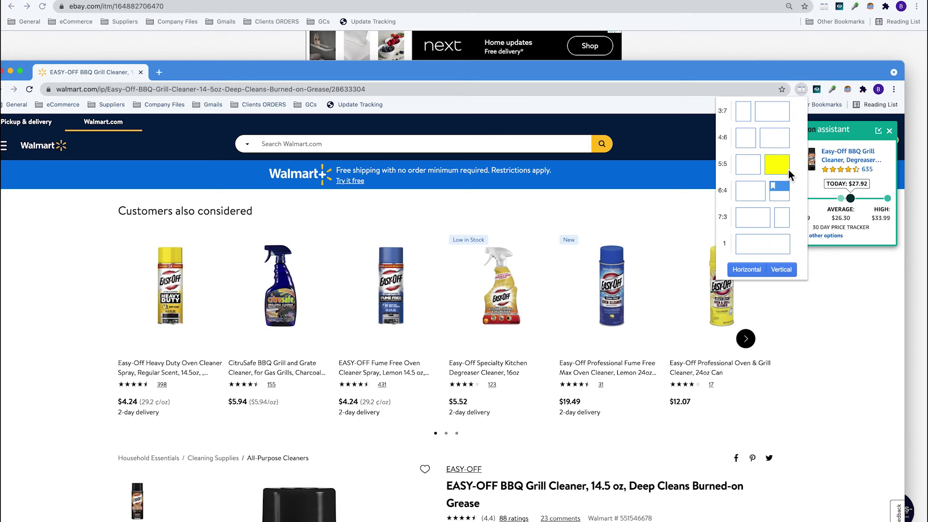
{"action": "left_click", "coordinate": [788, 169]}
{"action": "scroll", "coordinate": [623, 310], "scroll_direction": "down", "scroll_amount": 5}
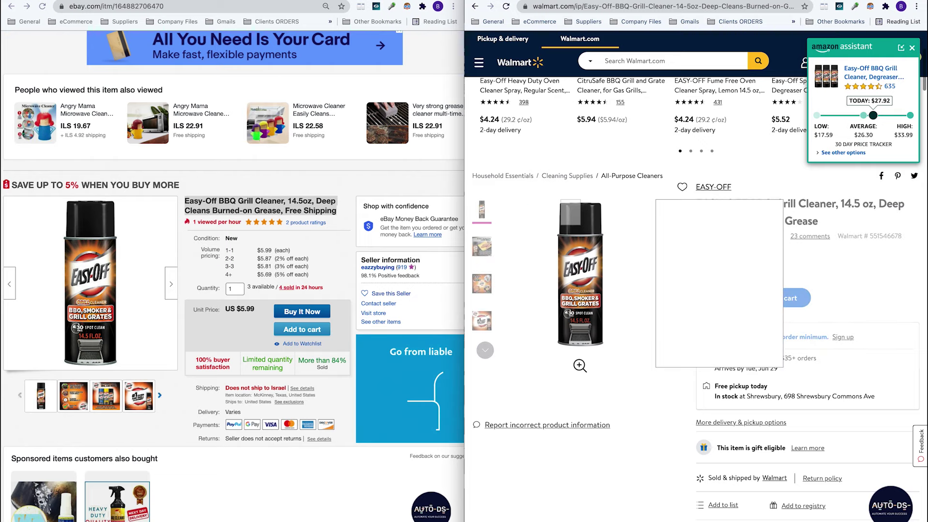
Switch to Calculator and compute the grill cleaner's eBay price of 5.99 minus 15%
{"action": "mouse_move", "coordinate": [463, 504]}
{"action": "left_click", "coordinate": [240, 507]}
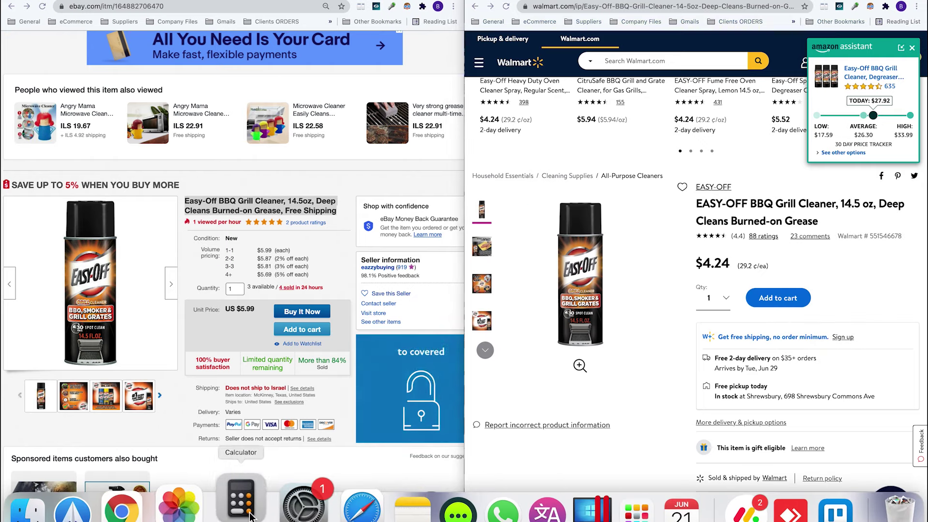
{"action": "left_click_drag", "start_coordinate": [402, 200], "coordinate": [496, 326]}
{"action": "type", "text": "5.99"}
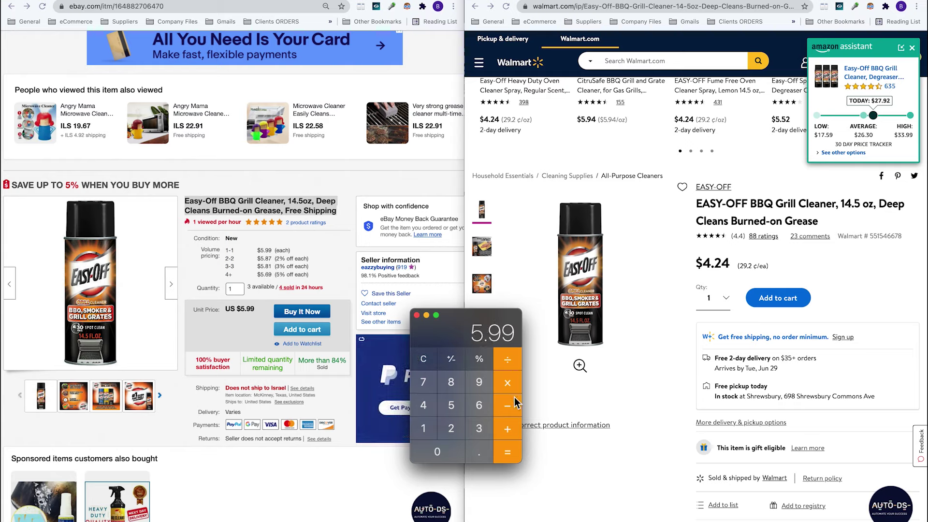
{"action": "left_click", "coordinate": [517, 413]}
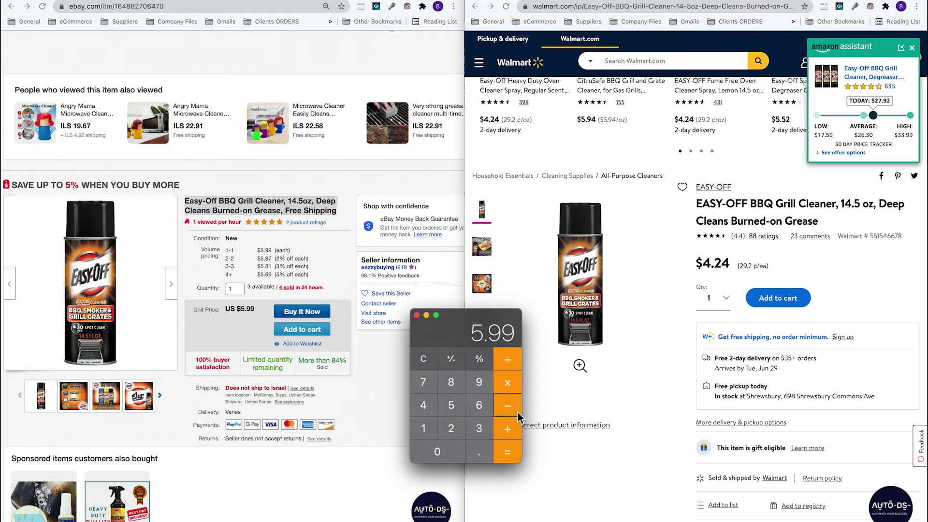
{"action": "type", "text": "15"}
{"action": "left_click", "coordinate": [479, 358]}
{"action": "left_click", "coordinate": [512, 457]}
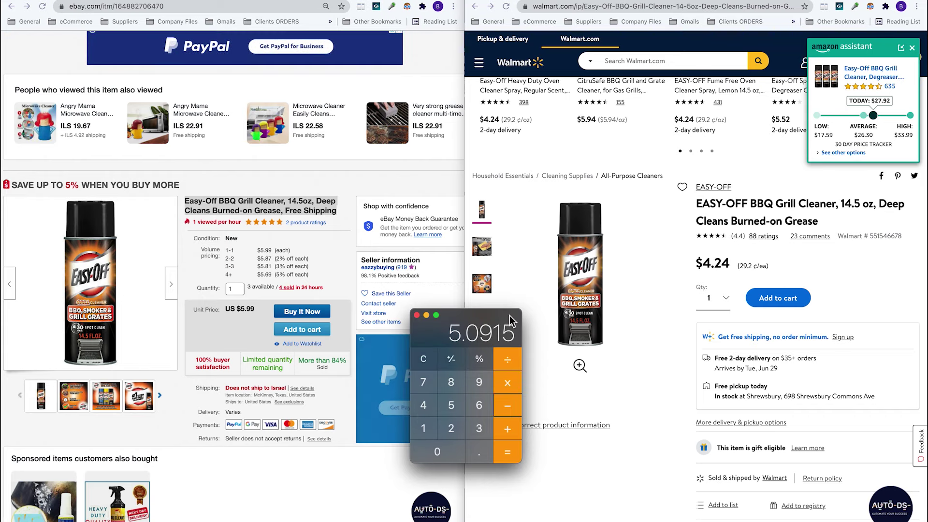
Subtract the grill cleaner's Walmart price of 4.24 from the calculated amount and put the Calculator away
{"action": "left_click", "coordinate": [423, 405]}
{"action": "left_click", "coordinate": [481, 452]}
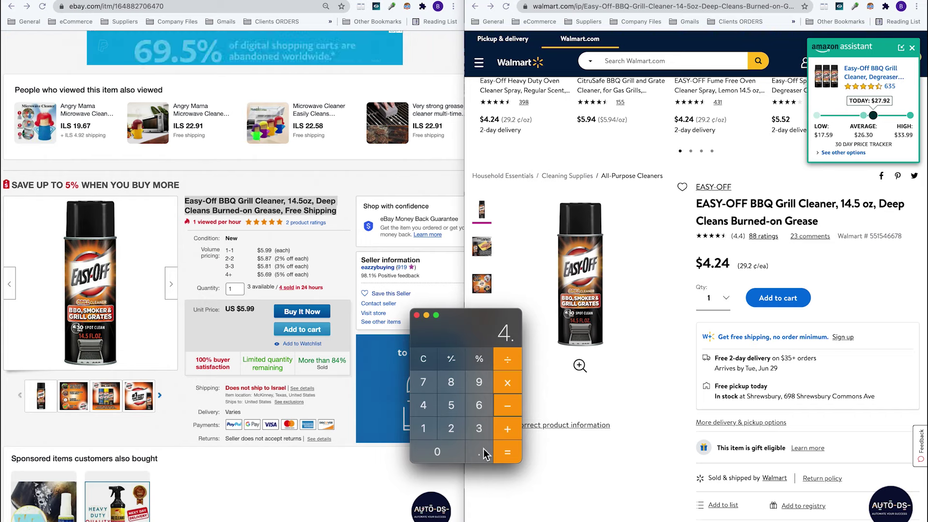
{"action": "left_click", "coordinate": [450, 428]}
{"action": "left_click", "coordinate": [434, 412]}
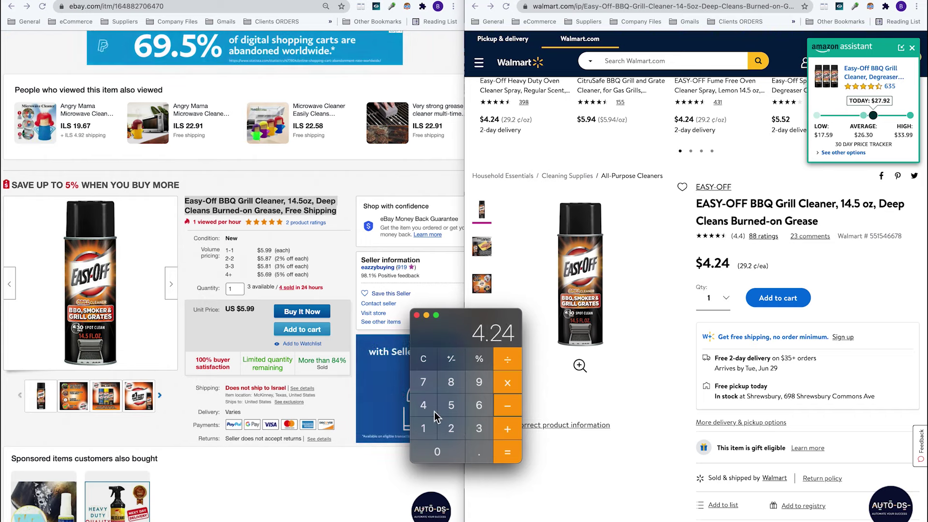
{"action": "left_click", "coordinate": [514, 457]}
{"action": "left_click_drag", "start_coordinate": [499, 315], "coordinate": [478, 211]}
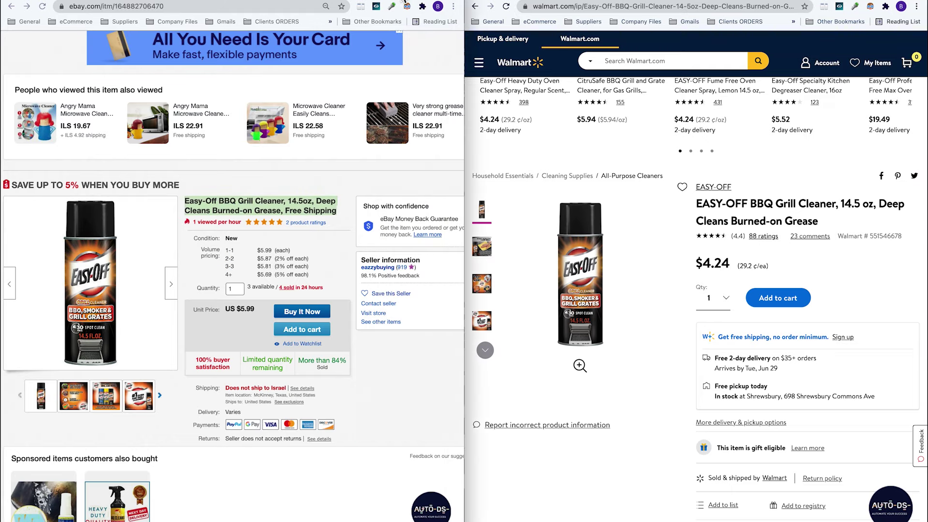
Return to eazzybuying's product list in ZIK Analytics and open the eBay listing for the Keter Brightwood Outdoor Plastic Deck Box, 120 Gal
{"action": "left_click", "coordinate": [404, 0]}
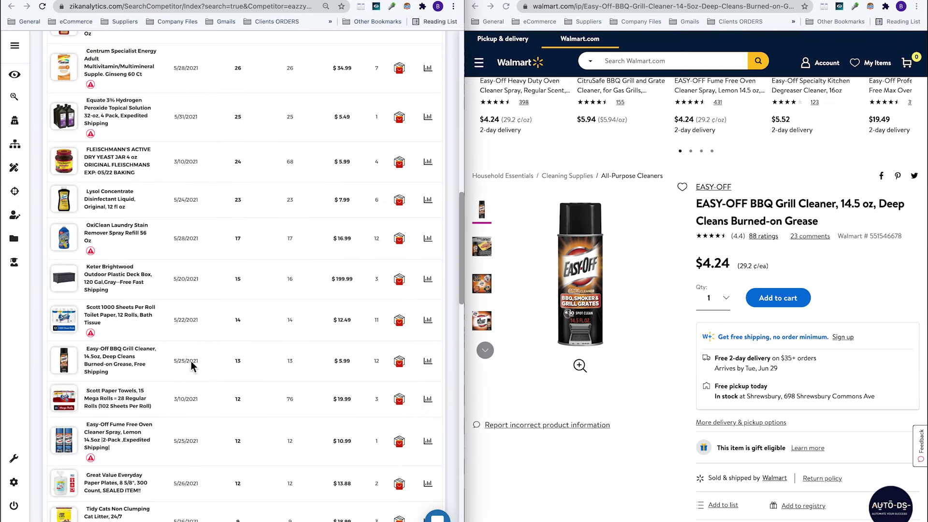
{"action": "scroll", "coordinate": [157, 182], "scroll_direction": "down", "scroll_amount": 1}
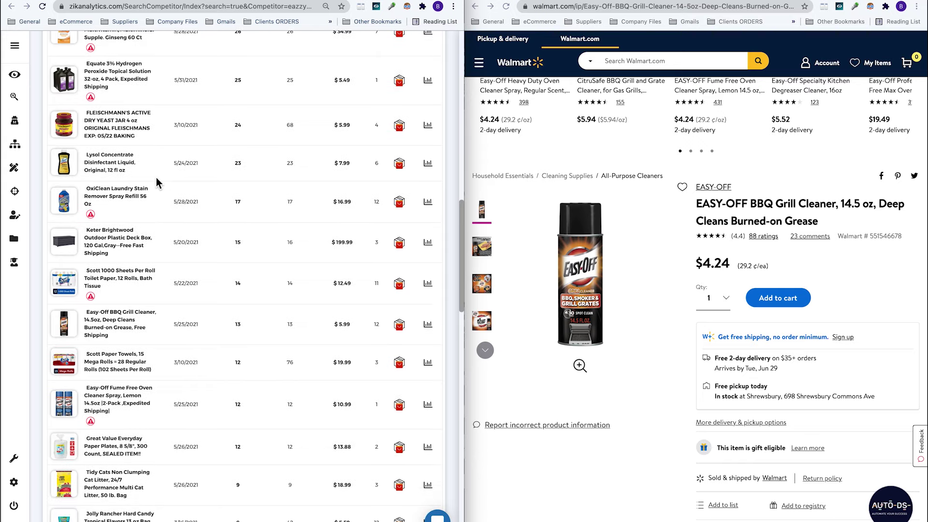
{"action": "left_click", "coordinate": [121, 246]}
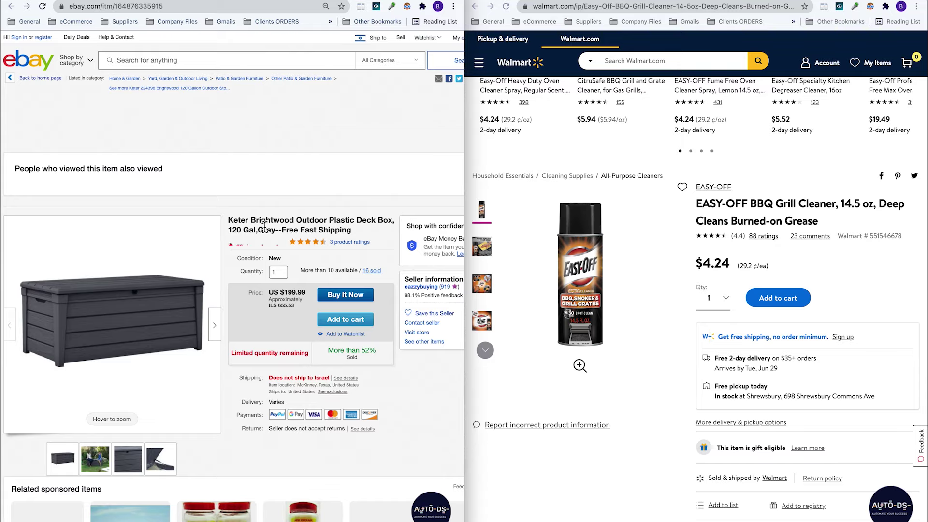
Search Google for the deck box listing's full title and place the results window beside the eBay listing
{"action": "mouse_move", "coordinate": [123, 206]}
{"action": "triple_click", "coordinate": [324, 215]}
{"action": "right_click", "coordinate": [325, 212]}
{"action": "left_click", "coordinate": [366, 266]}
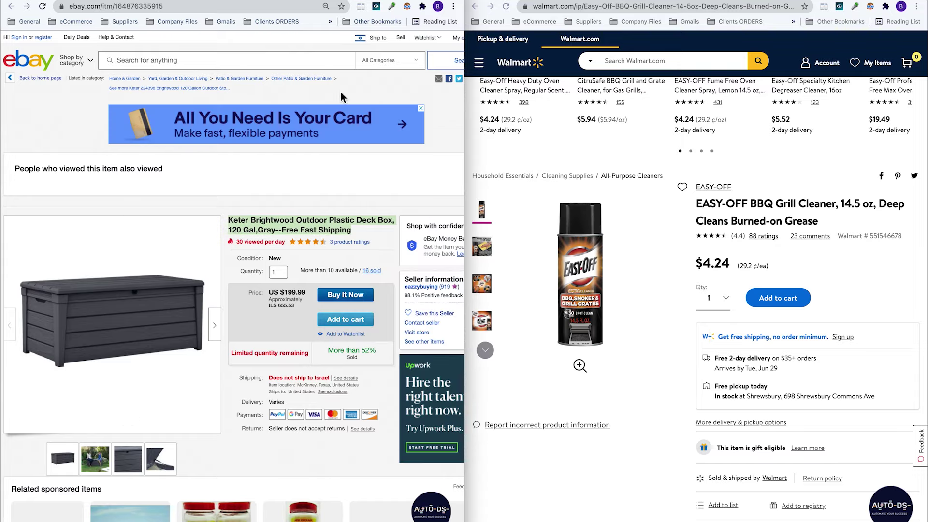
{"action": "left_click_drag", "start_coordinate": [387, 1], "coordinate": [676, 1]}
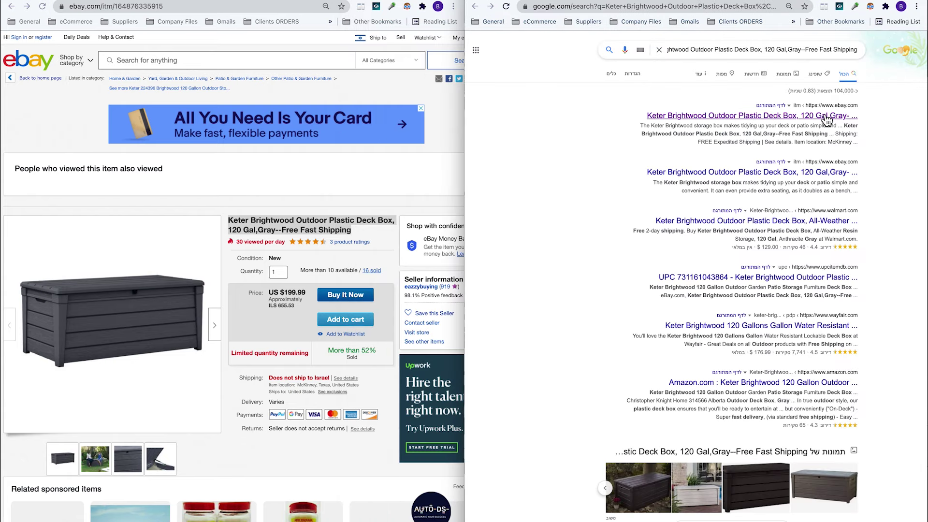
Open the Walmart search result for the Keter Brightwood Outdoor Plastic Deck Box and show its price and availability
{"action": "scroll", "coordinate": [875, 174], "scroll_direction": "down", "scroll_amount": 1}
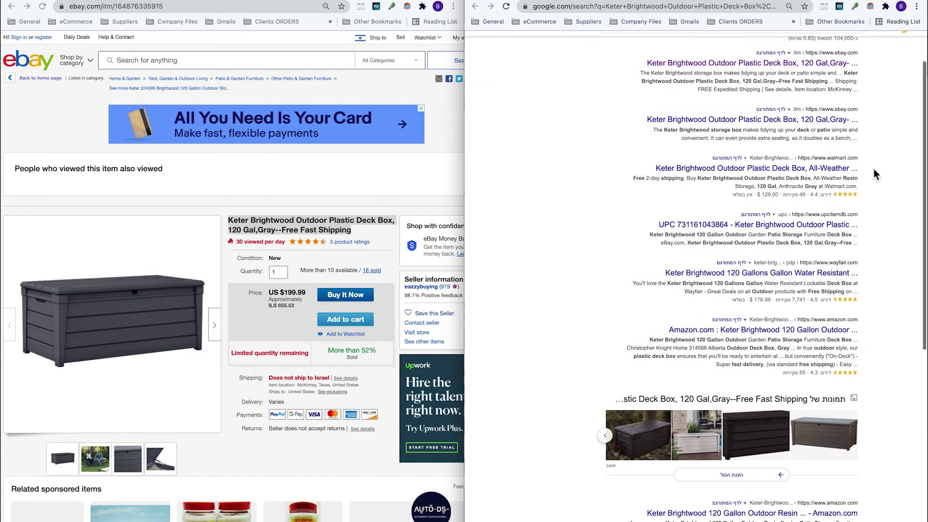
{"action": "left_click", "coordinate": [814, 178]}
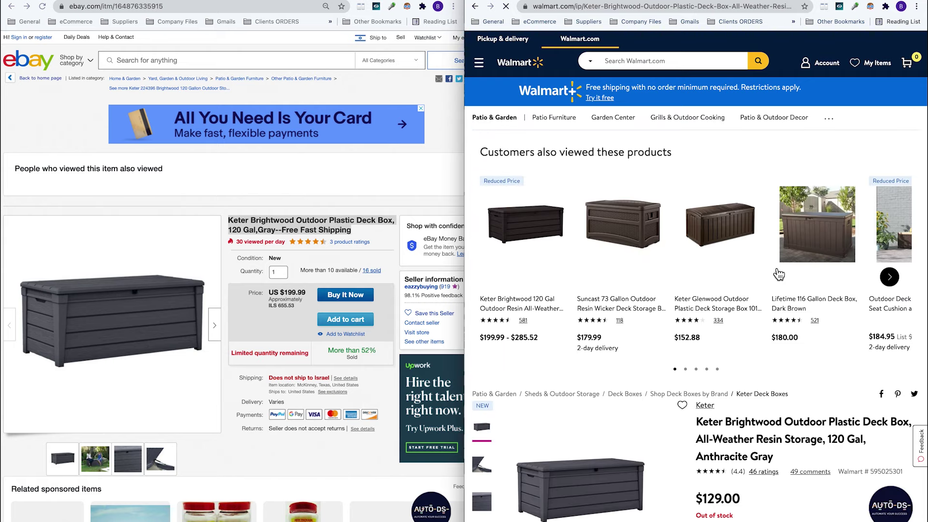
{"action": "scroll", "coordinate": [779, 274], "scroll_direction": "down", "scroll_amount": 6}
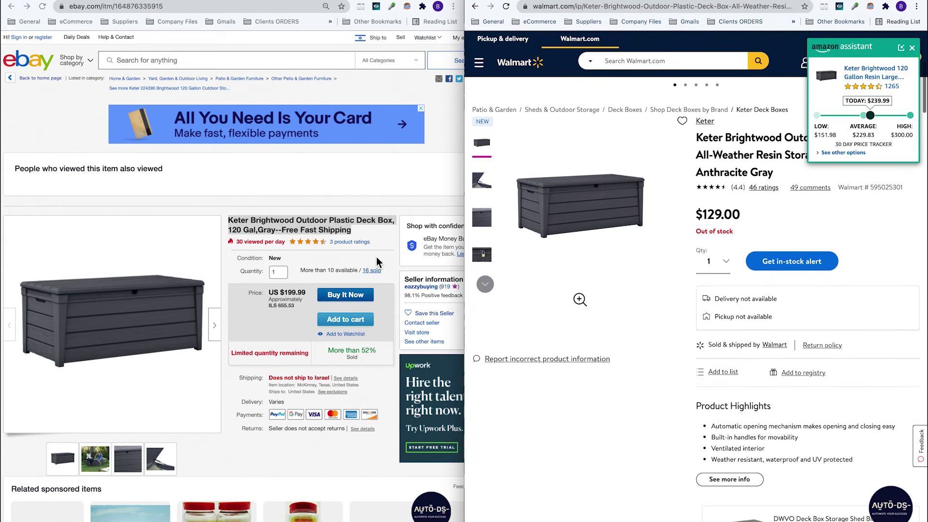
Check the purchase history of the deck box's eBay listing and return to the listing
{"action": "left_click", "coordinate": [382, 272]}
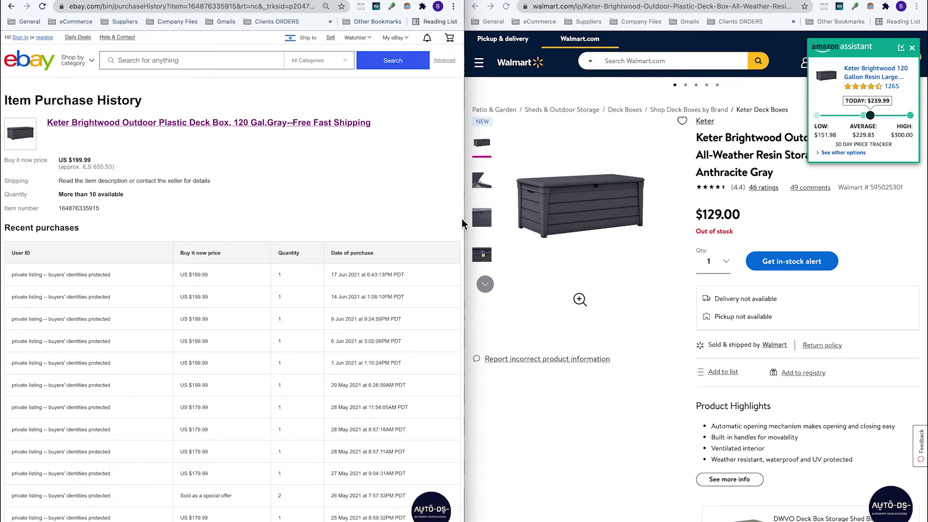
{"action": "scroll", "coordinate": [462, 224], "scroll_direction": "left", "scroll_amount": 5}
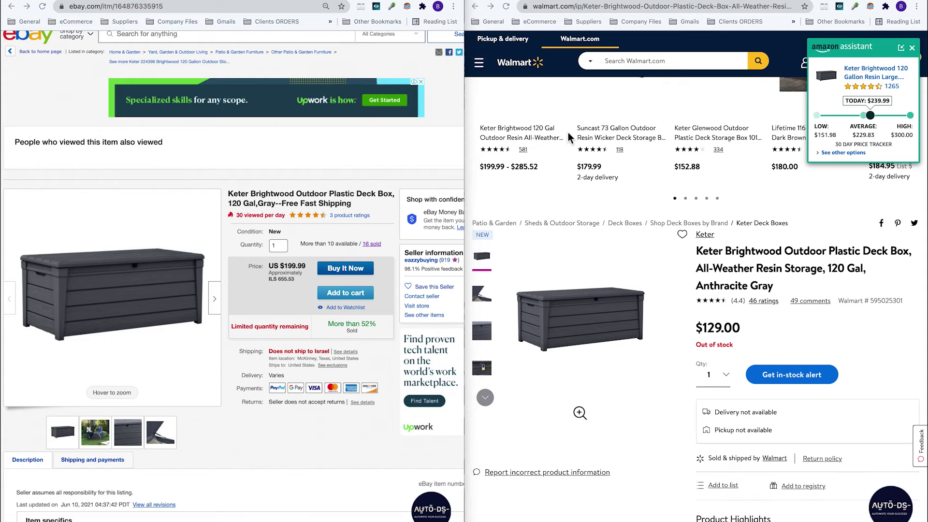
Bring up the Calculator and compute the deck box's eBay price of 199.99 minus 15%
{"action": "left_click_drag", "start_coordinate": [466, 192], "coordinate": [488, 273]}
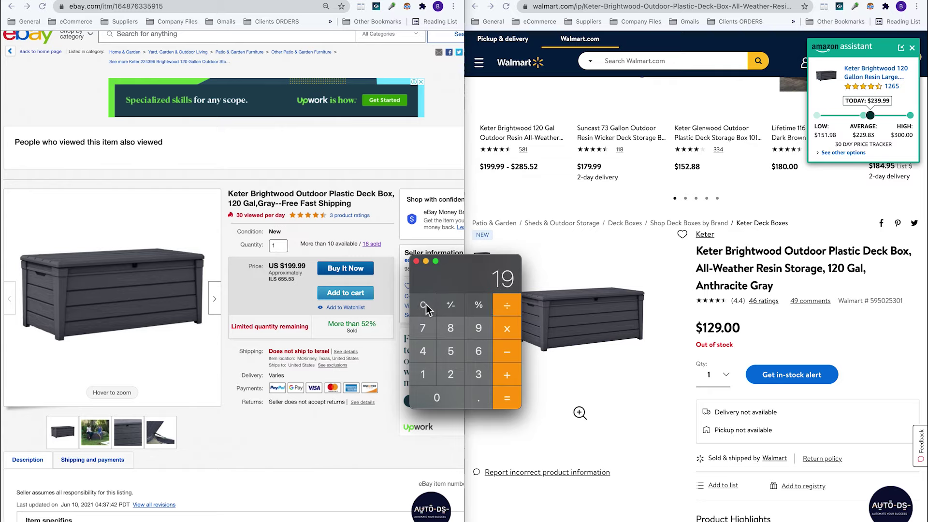
{"action": "left_click", "coordinate": [479, 398]}
{"action": "left_click", "coordinate": [475, 329]}
{"action": "left_click", "coordinate": [476, 330]}
{"action": "left_click", "coordinate": [423, 374]}
{"action": "left_click", "coordinate": [451, 351]}
{"action": "left_click", "coordinate": [478, 305]}
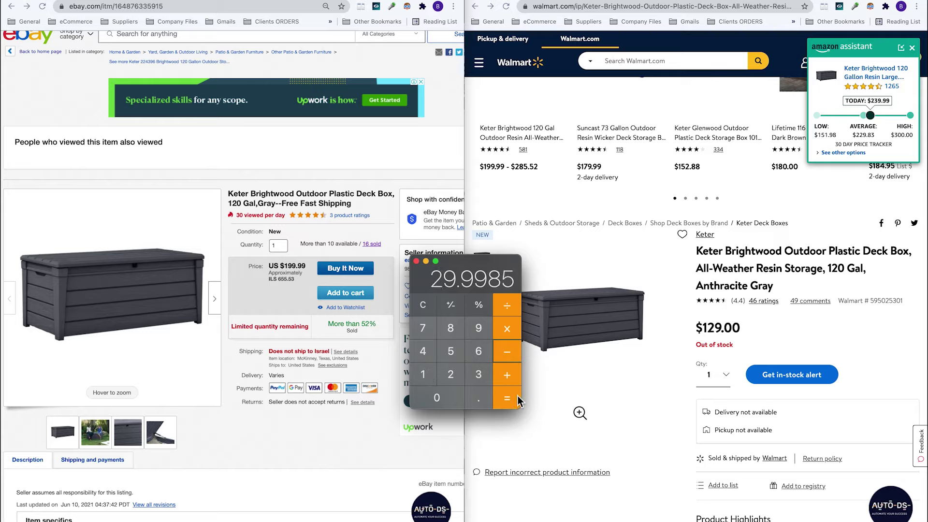
{"action": "left_click", "coordinate": [516, 399]}
Subtract the deck box's Walmart price of 129 from the calculated amount and close the Calculator
{"action": "left_click", "coordinate": [507, 351]}
{"action": "left_click", "coordinate": [422, 374]}
{"action": "left_click", "coordinate": [450, 375]}
{"action": "left_click", "coordinate": [479, 328]}
{"action": "left_click", "coordinate": [505, 399]}
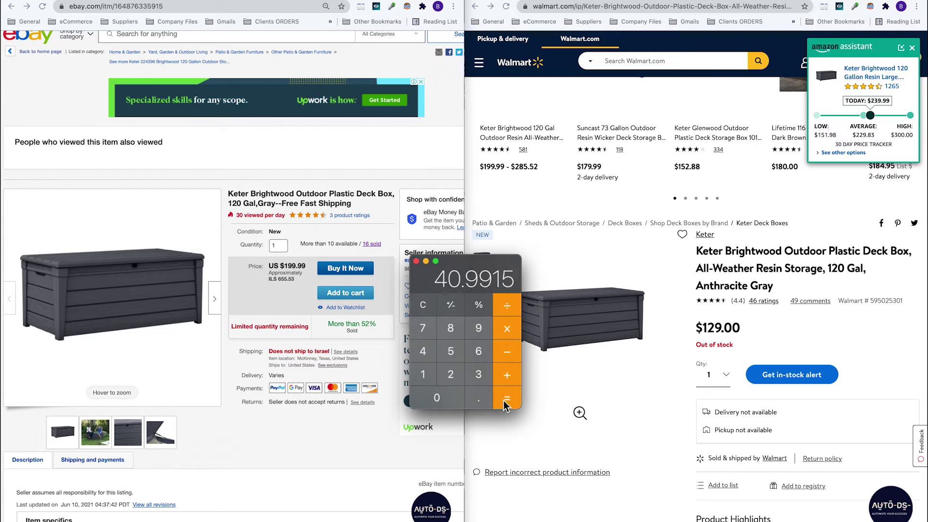
{"action": "left_click", "coordinate": [417, 261]}
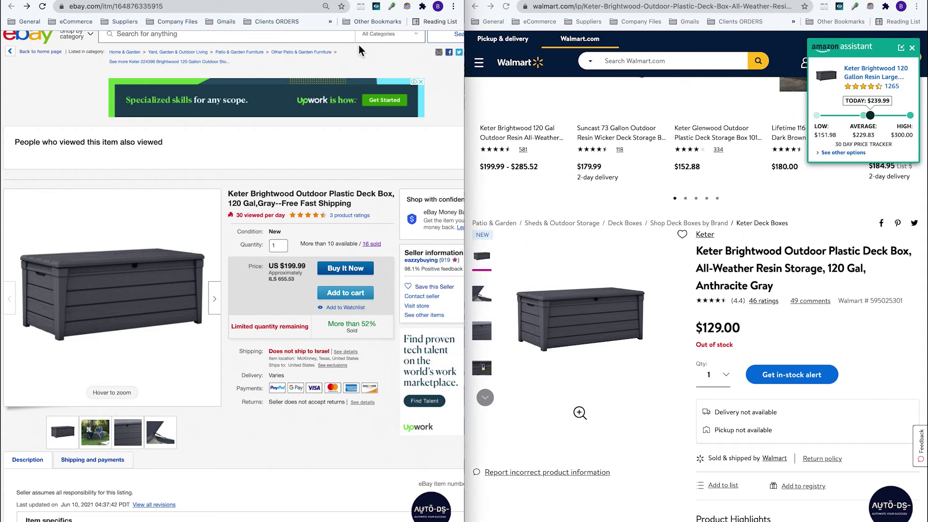
Browse other competitors' product lists in ZIK Analytics and open superstorejuju's eBay listing for the 24 Mega Quilted Northern Ultra Plush Toilet Paper
{"action": "left_click", "coordinate": [368, 1]}
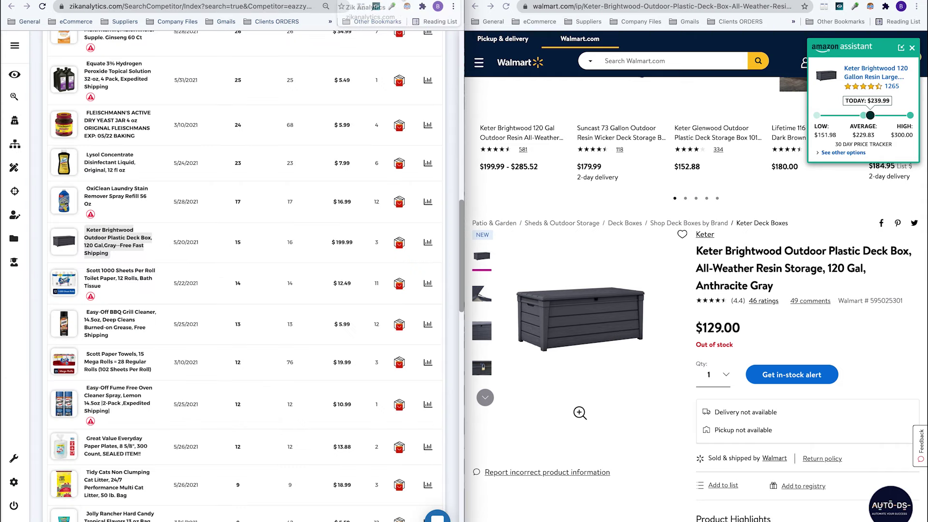
{"action": "left_click", "coordinate": [387, 1]}
{"action": "scroll", "coordinate": [297, 332], "scroll_direction": "down", "scroll_amount": 3}
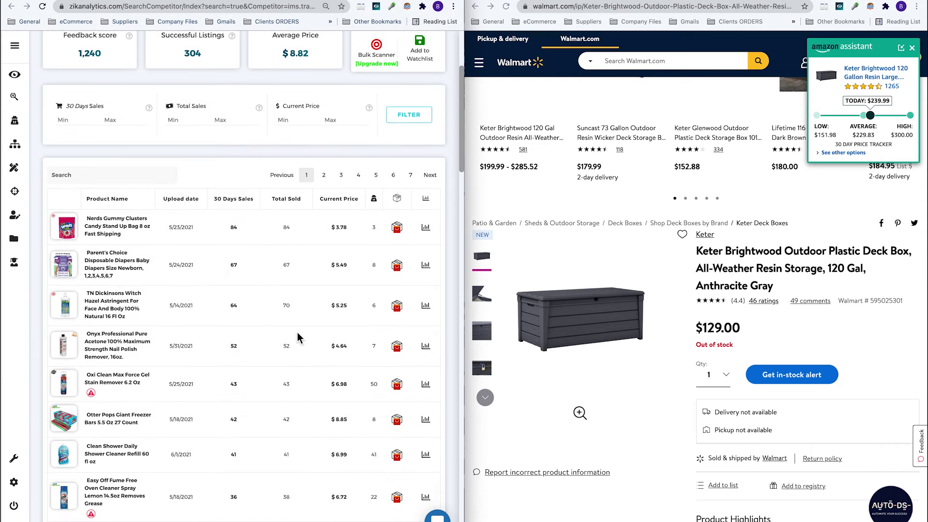
{"action": "scroll", "coordinate": [297, 332], "scroll_direction": "down", "scroll_amount": 15}
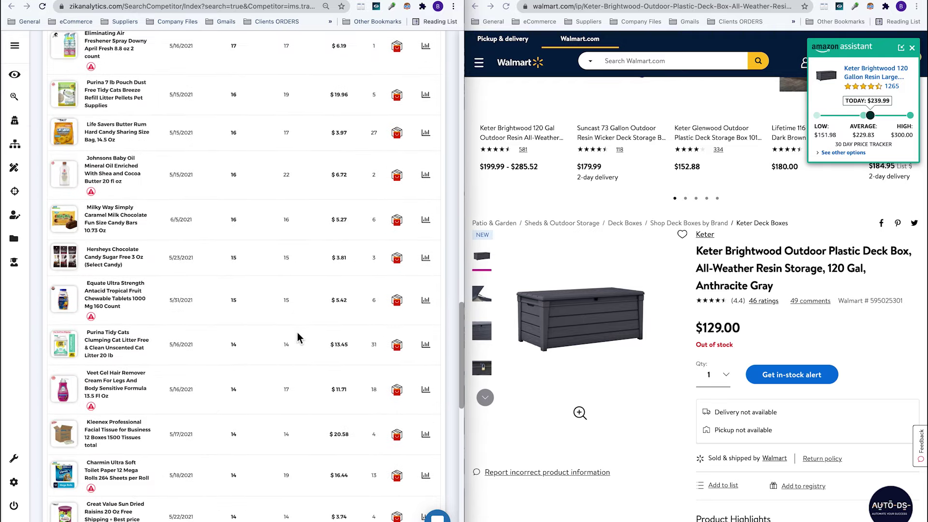
{"action": "scroll", "coordinate": [297, 334], "scroll_direction": "down", "scroll_amount": 10}
{"action": "scroll", "coordinate": [297, 332], "scroll_direction": "up", "scroll_amount": 20}
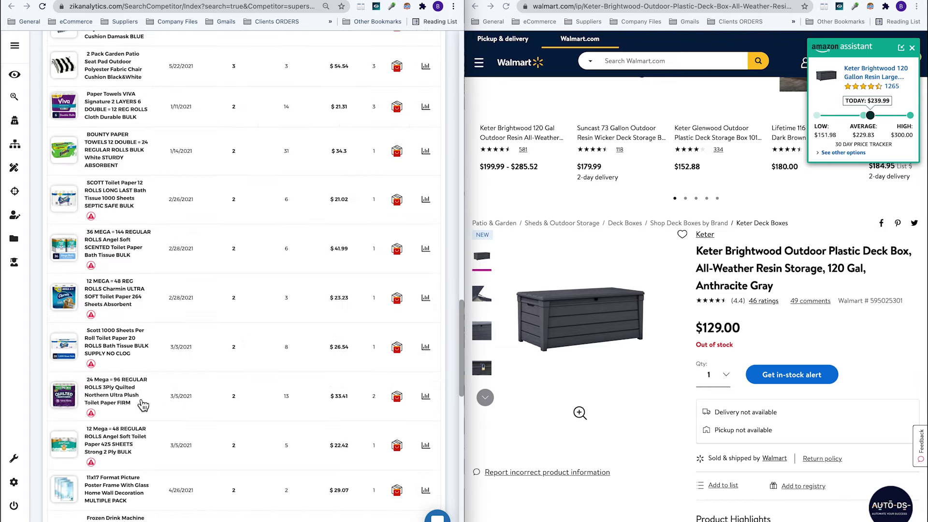
{"action": "left_click", "coordinate": [143, 405]}
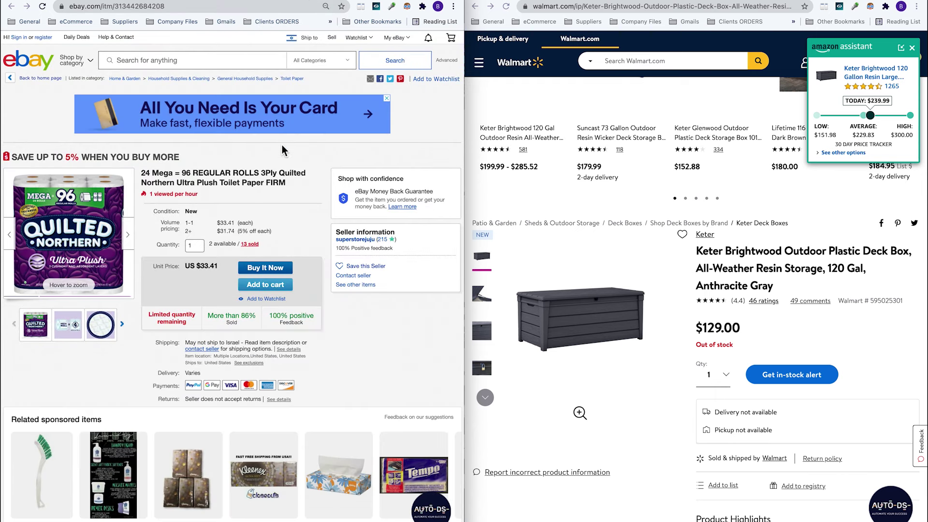
Search Google for the toilet paper listing's full title and place the results window beside the eBay listing
{"action": "triple_click", "coordinate": [264, 177]}
{"action": "right_click", "coordinate": [264, 177]}
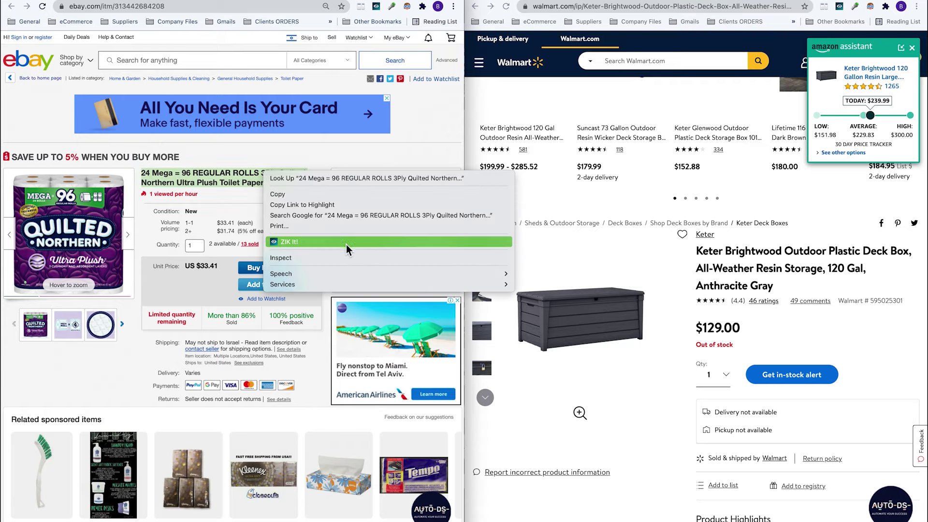
{"action": "left_click", "coordinate": [344, 218]}
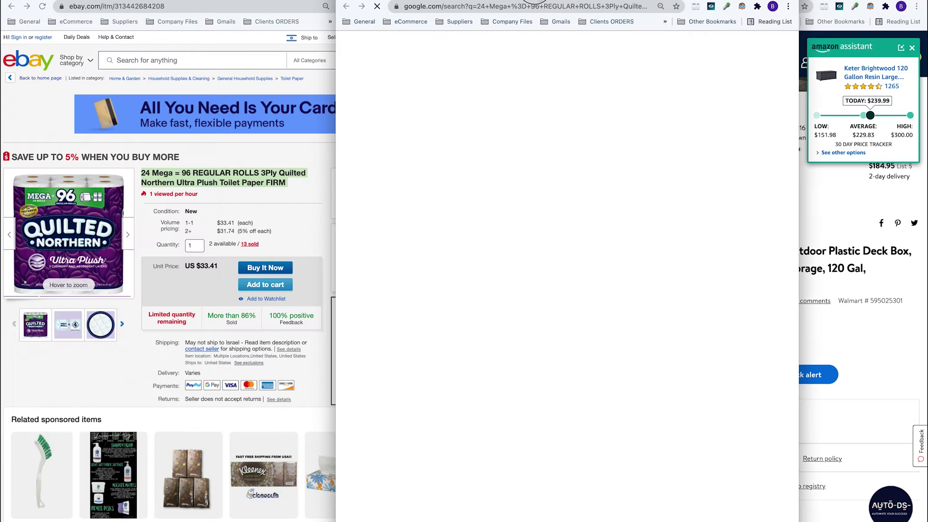
{"action": "left_click_drag", "start_coordinate": [370, 6], "coordinate": [834, 6]}
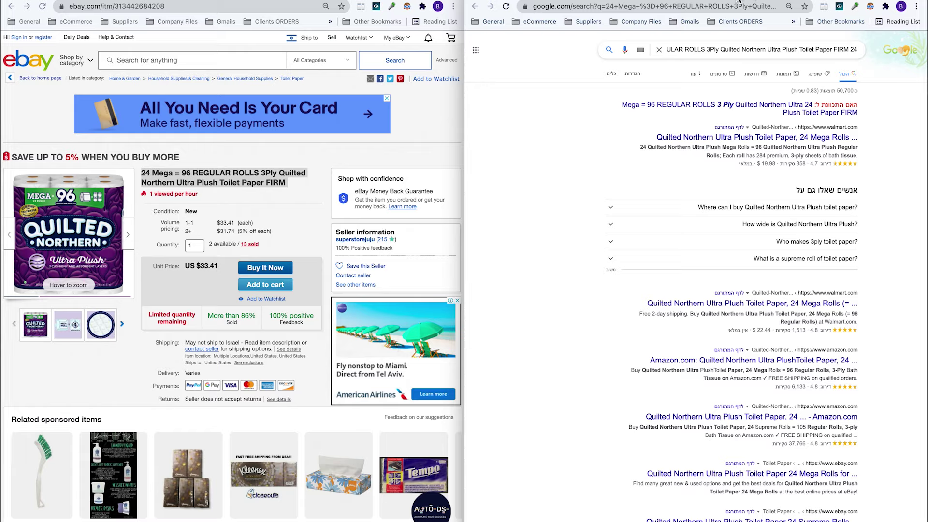
Open Walmart's Quilted Northern Ultra Plush Toilet Paper, 24 Mega Rolls page at its product details and dismiss the Amazon Assistant overlay
{"action": "left_click", "coordinate": [835, 144]}
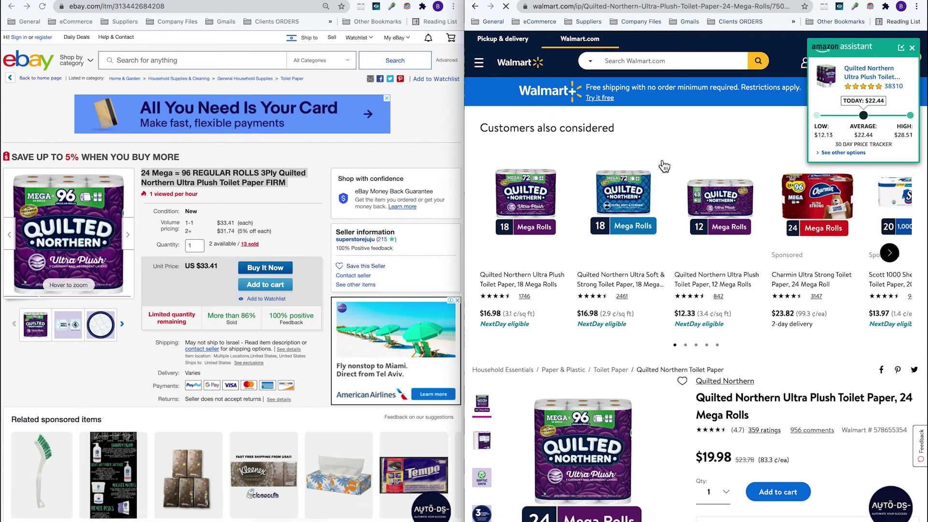
{"action": "scroll", "coordinate": [670, 206], "scroll_direction": "down", "scroll_amount": 5}
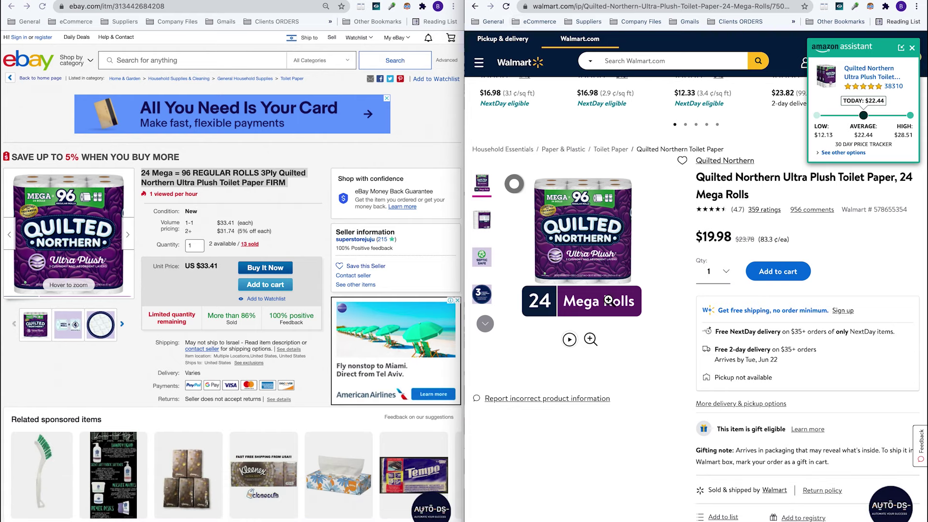
{"action": "left_click", "coordinate": [912, 47]}
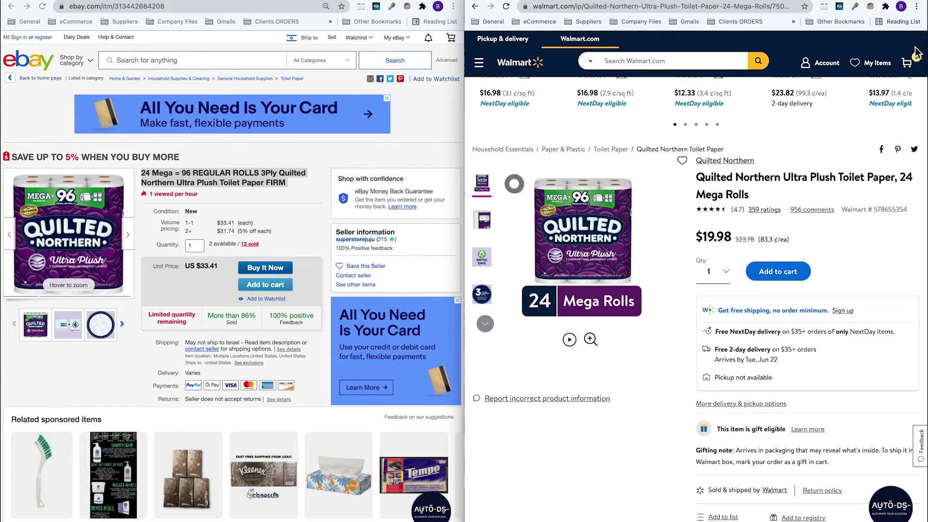